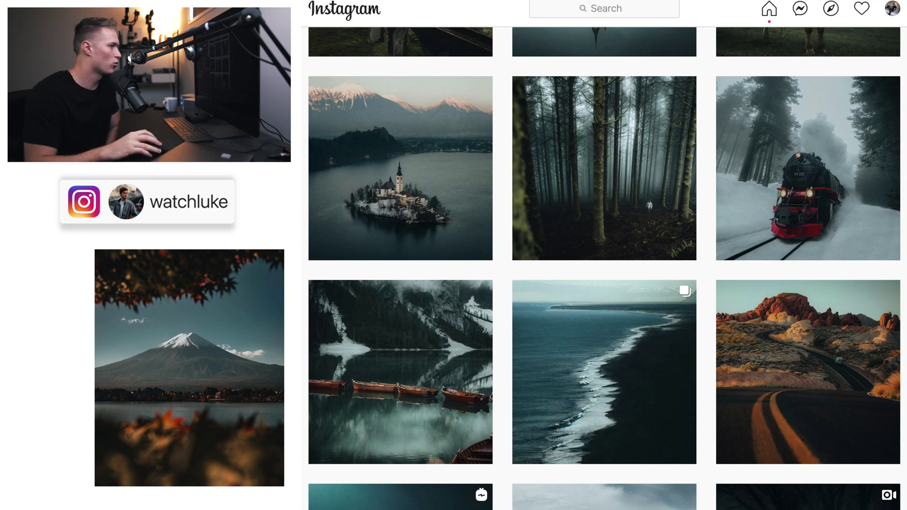
Step: Look through the viaduct, Lake Garda road and mountain cabin posts at a larger size
{"action": "scroll", "coordinate": [808, 168], "scroll_direction": "up", "scroll_amount": 10}
{"action": "scroll", "coordinate": [604, 268], "scroll_direction": "down", "scroll_amount": 4}
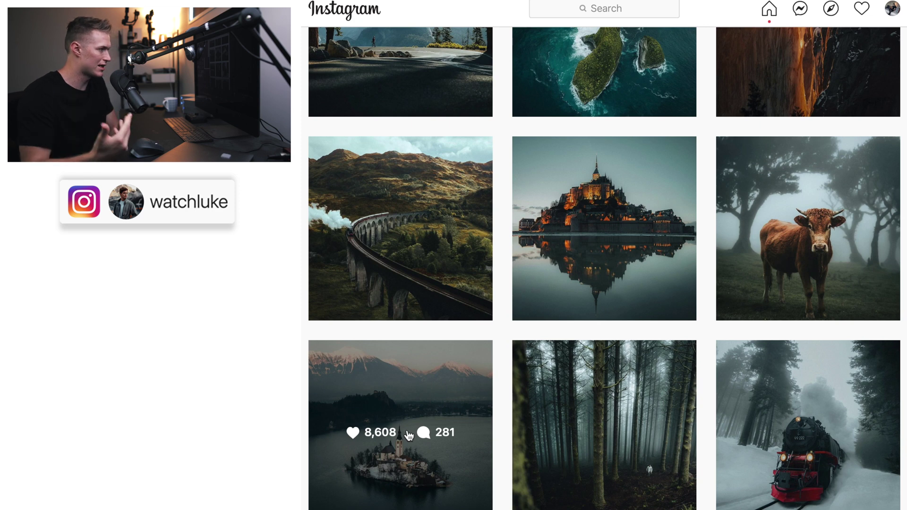
{"action": "left_click", "coordinate": [472, 287]}
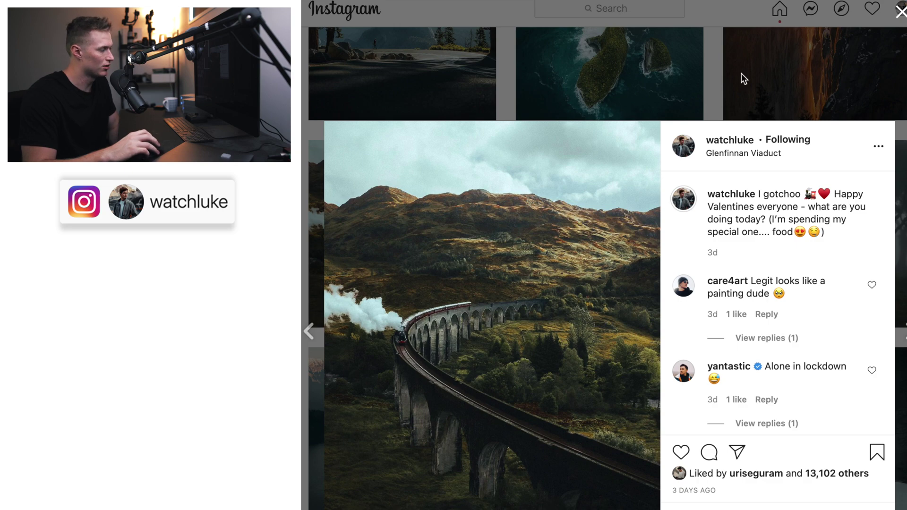
{"action": "key", "text": "Escape"}
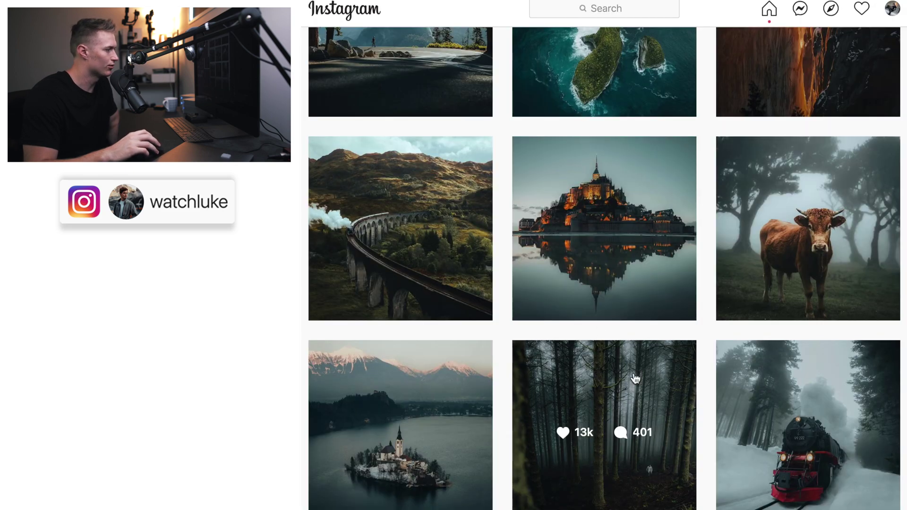
{"action": "scroll", "coordinate": [604, 268], "scroll_direction": "down", "scroll_amount": 20}
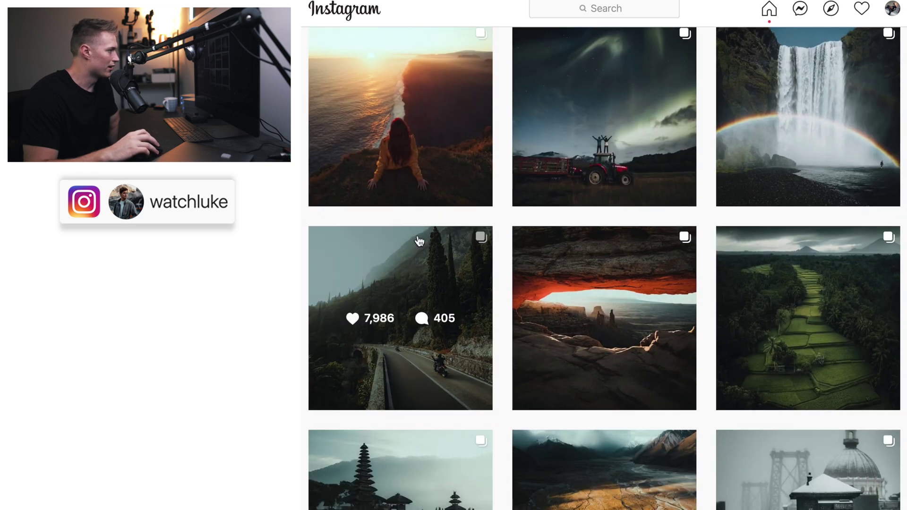
{"action": "left_click", "coordinate": [402, 326]}
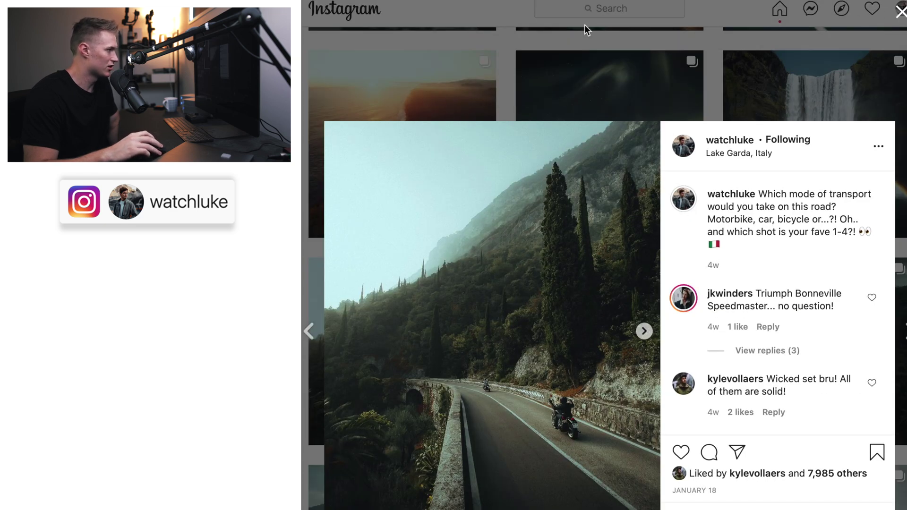
{"action": "key", "text": "Escape"}
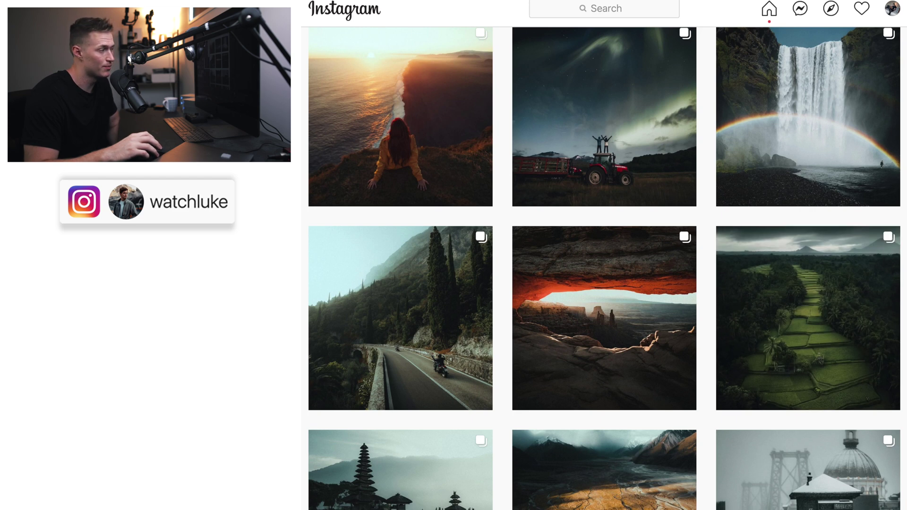
{"action": "scroll", "coordinate": [604, 269], "scroll_direction": "up", "scroll_amount": 7}
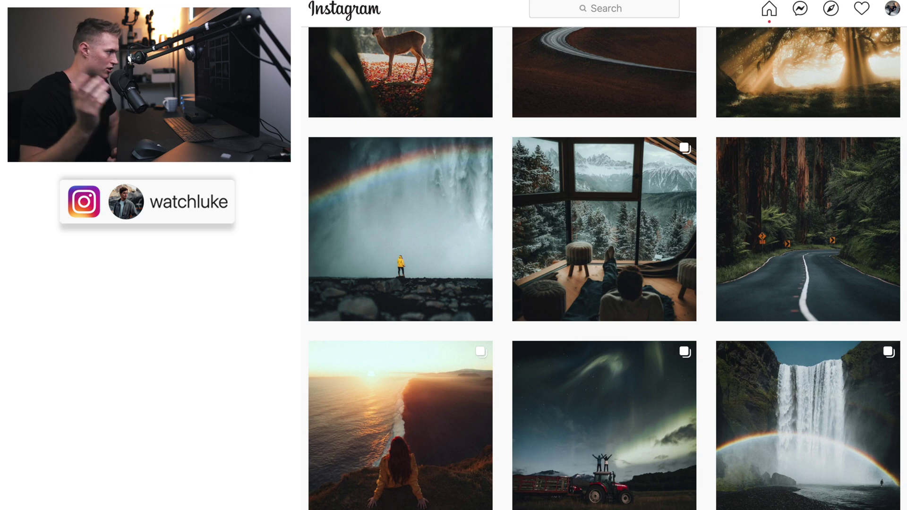
{"action": "left_click", "coordinate": [543, 302]}
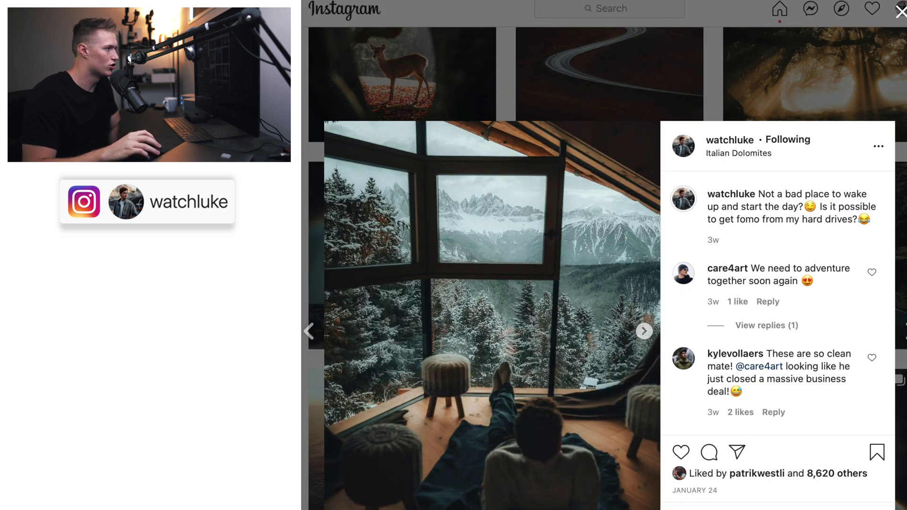
{"action": "left_click", "coordinate": [879, 54]}
Step: Scroll up and down through the feed of posts
{"action": "scroll", "coordinate": [604, 268], "scroll_direction": "up", "scroll_amount": 13}
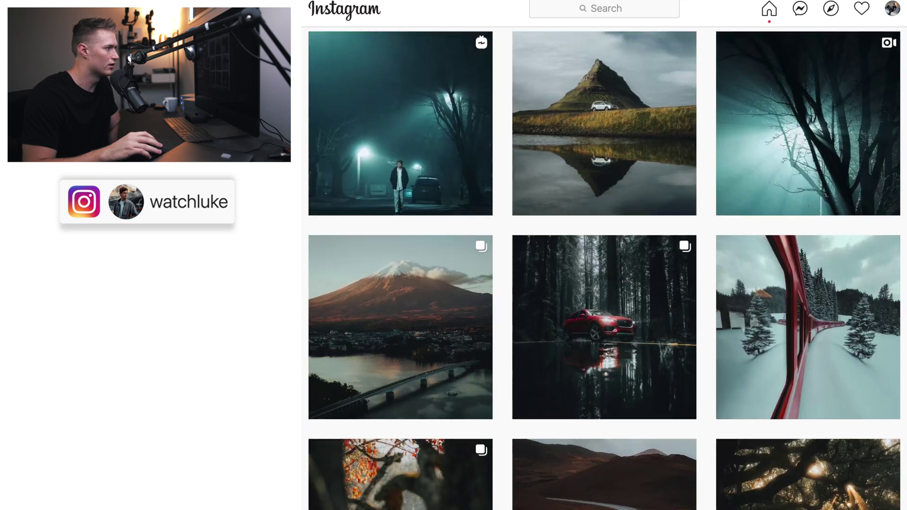
{"action": "scroll", "coordinate": [604, 268], "scroll_direction": "down", "scroll_amount": 2}
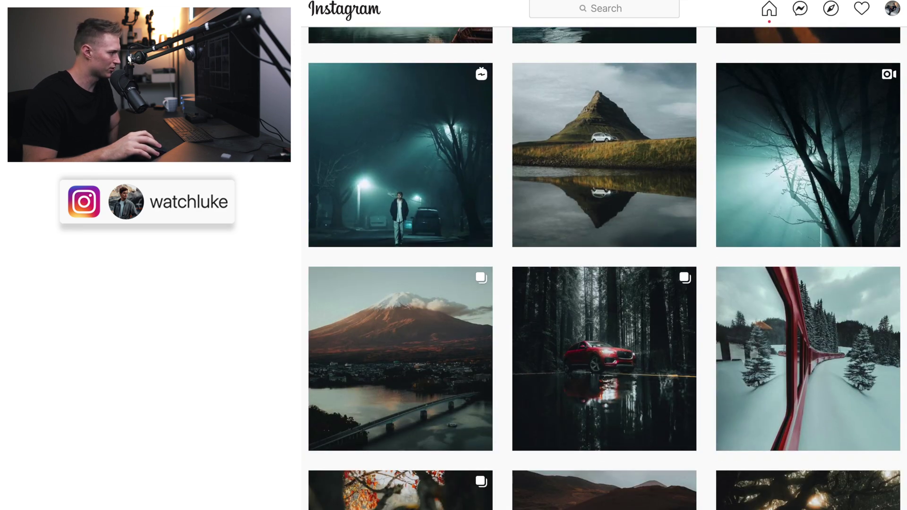
{"action": "scroll", "coordinate": [604, 269], "scroll_direction": "down", "scroll_amount": 8}
{"action": "scroll", "coordinate": [604, 269], "scroll_direction": "down", "scroll_amount": 10}
{"action": "scroll", "coordinate": [604, 269], "scroll_direction": "up", "scroll_amount": 20}
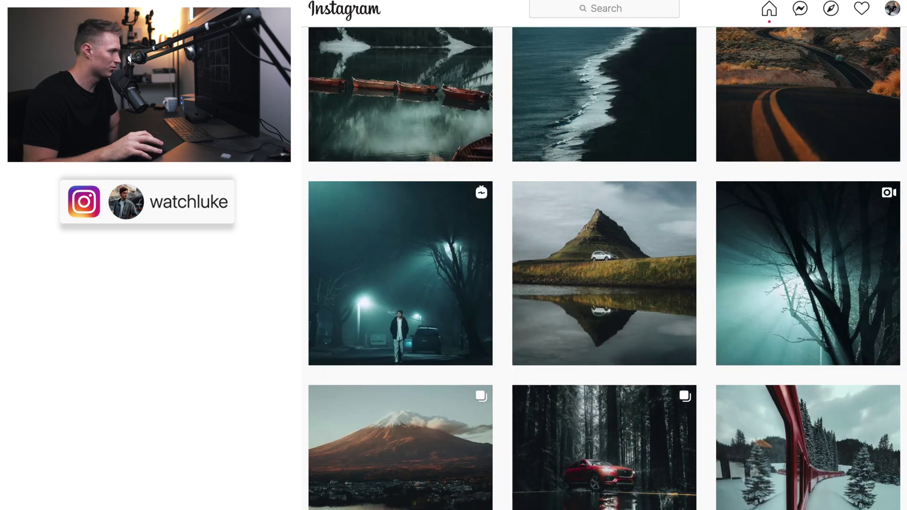
{"action": "scroll", "coordinate": [604, 268], "scroll_direction": "up", "scroll_amount": 14}
{"action": "scroll", "coordinate": [605, 268], "scroll_direction": "up", "scroll_amount": 8}
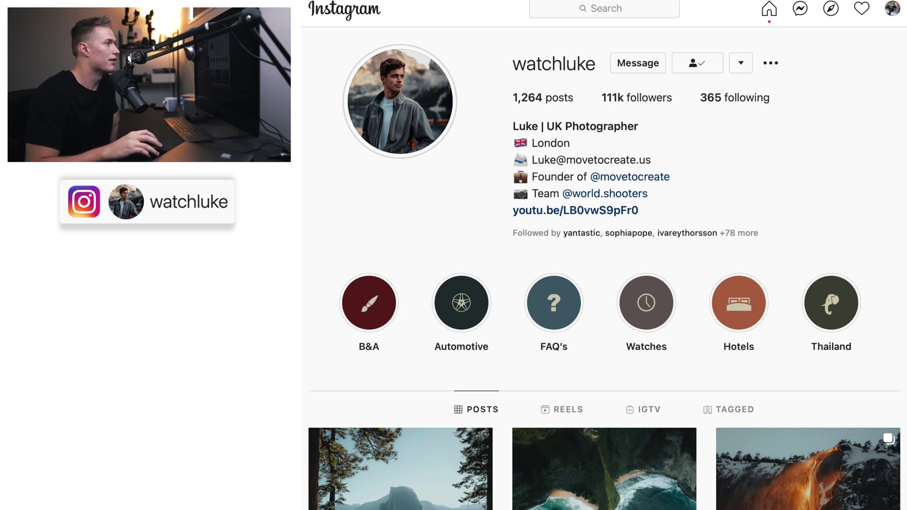
{"action": "scroll", "coordinate": [603, 268], "scroll_direction": "down", "scroll_amount": 1}
{"action": "scroll", "coordinate": [604, 268], "scroll_direction": "up", "scroll_amount": 1}
{"action": "scroll", "coordinate": [604, 268], "scroll_direction": "down", "scroll_amount": 20}
{"action": "scroll", "coordinate": [603, 269], "scroll_direction": "down", "scroll_amount": 10}
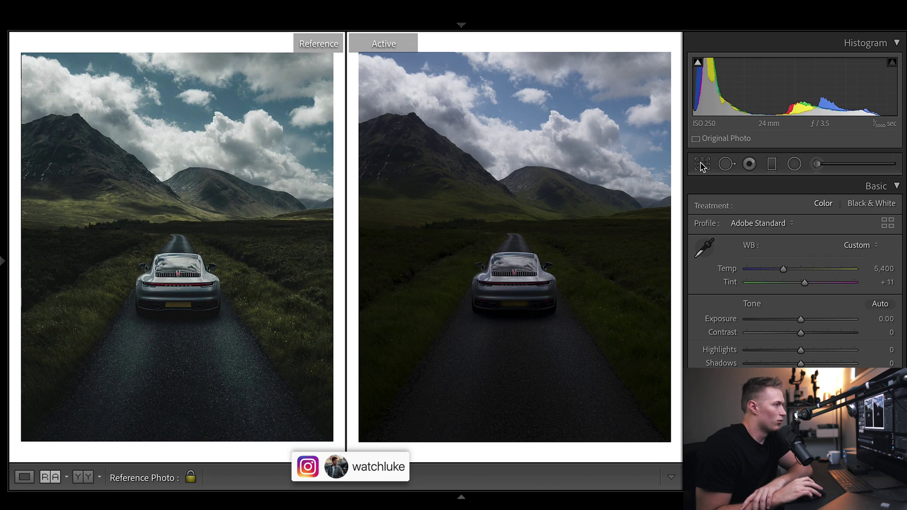
Step: Crop the Porsche photo to 4 x 5 and show it beside the reference again
{"action": "key", "text": "r"}
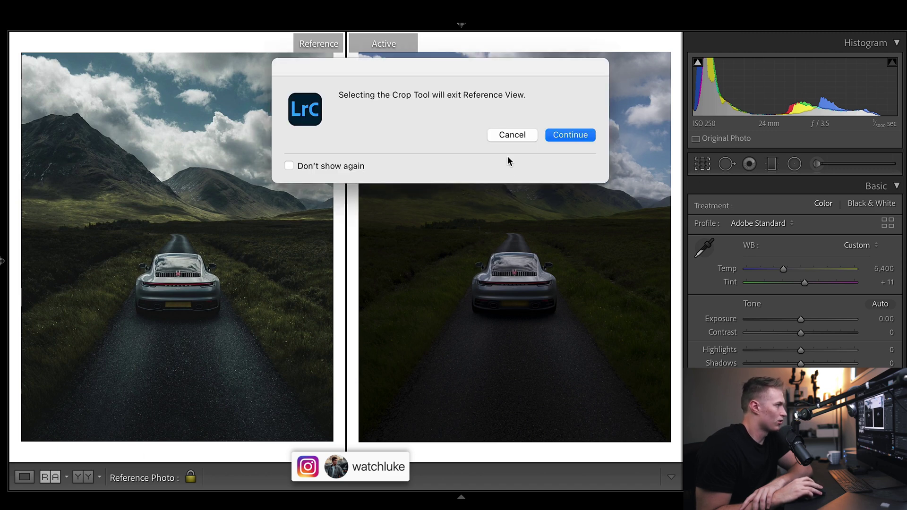
{"action": "left_click", "coordinate": [577, 136]}
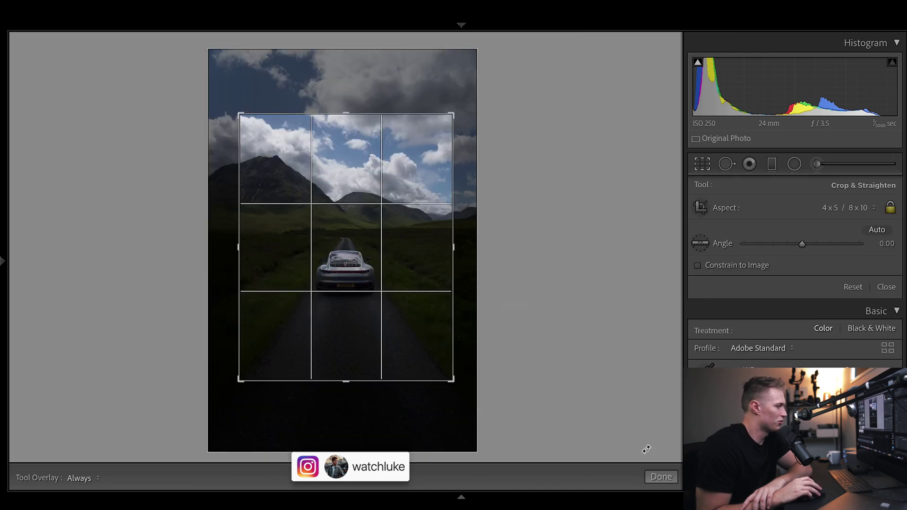
{"action": "left_click", "coordinate": [653, 475]}
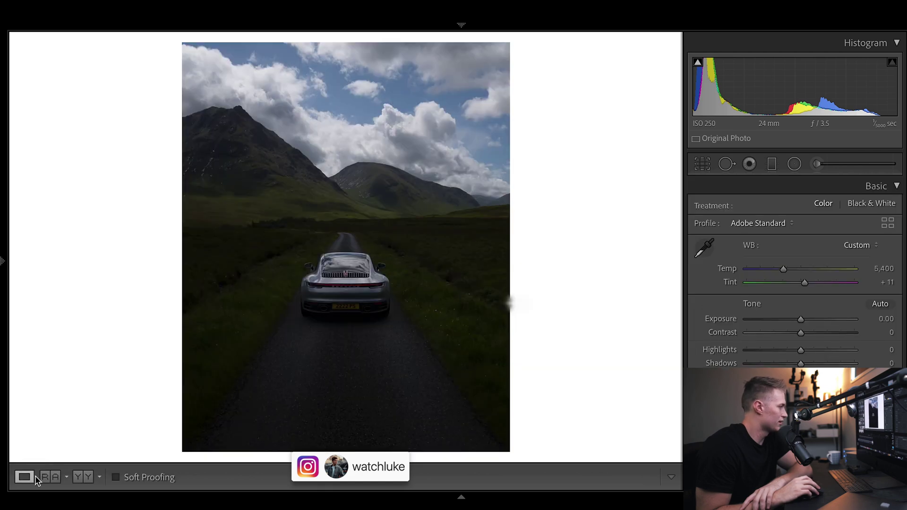
{"action": "left_click", "coordinate": [44, 481]}
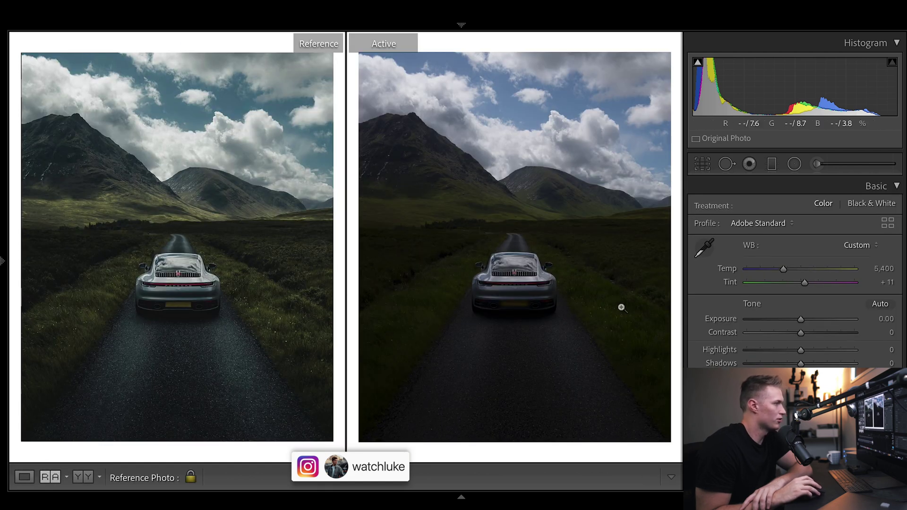
Step: Set Exposure +0.95, Highlights −41, Whites −10, Clarity +23 and Texture +4
{"action": "scroll", "coordinate": [793, 265], "scroll_direction": "down", "scroll_amount": 4}
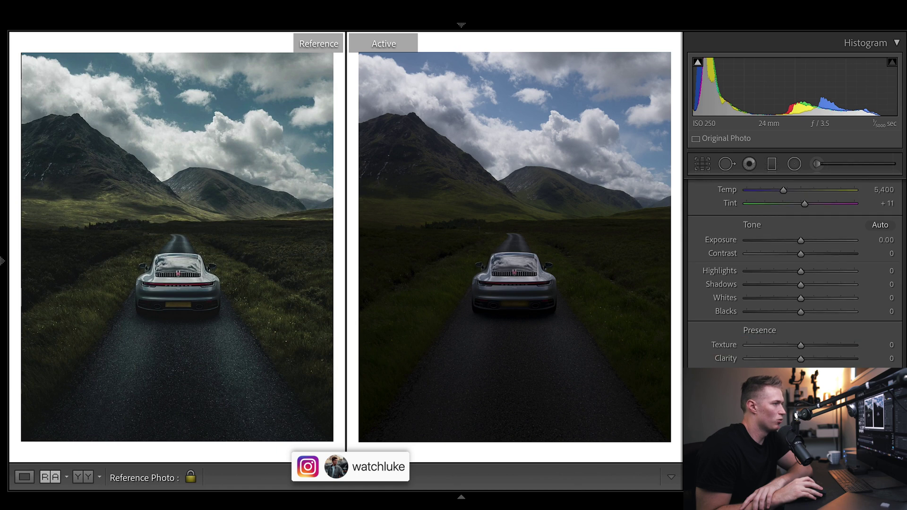
{"action": "left_click_drag", "start_coordinate": [802, 240], "coordinate": [811, 240]}
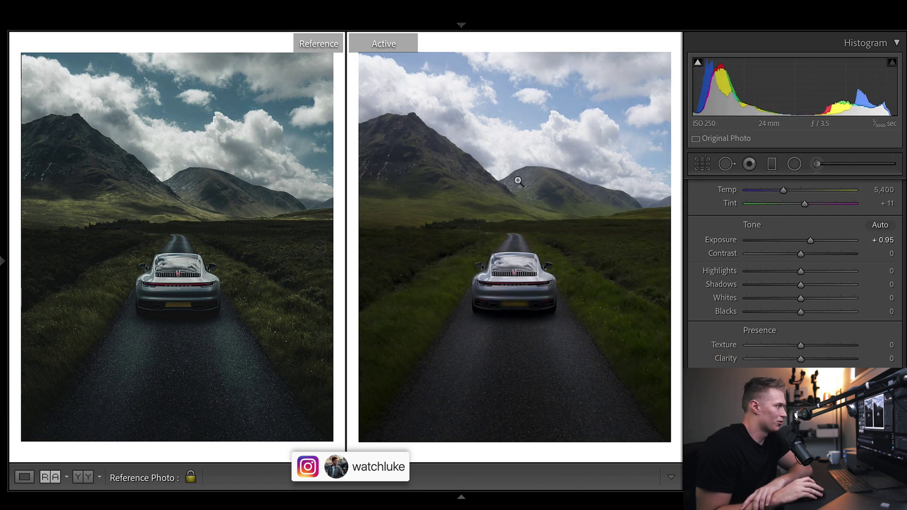
{"action": "left_click_drag", "start_coordinate": [801, 271], "coordinate": [795, 299]}
{"action": "scroll", "coordinate": [904, 196], "scroll_direction": "down", "scroll_amount": 5}
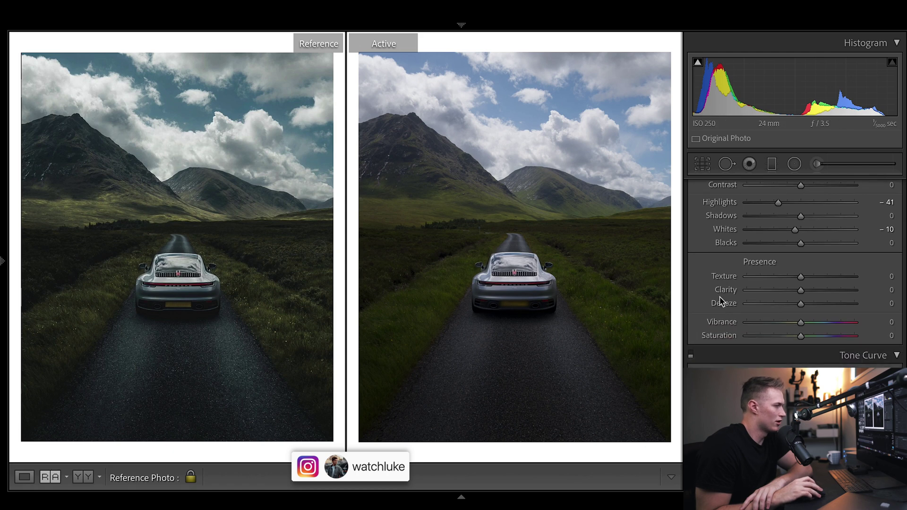
{"action": "mouse_move", "coordinate": [801, 289]}
{"action": "left_mouse_down"}
{"action": "mouse_move", "coordinate": [812, 291]}
{"action": "mouse_move", "coordinate": [798, 275]}
{"action": "left_mouse_up"}
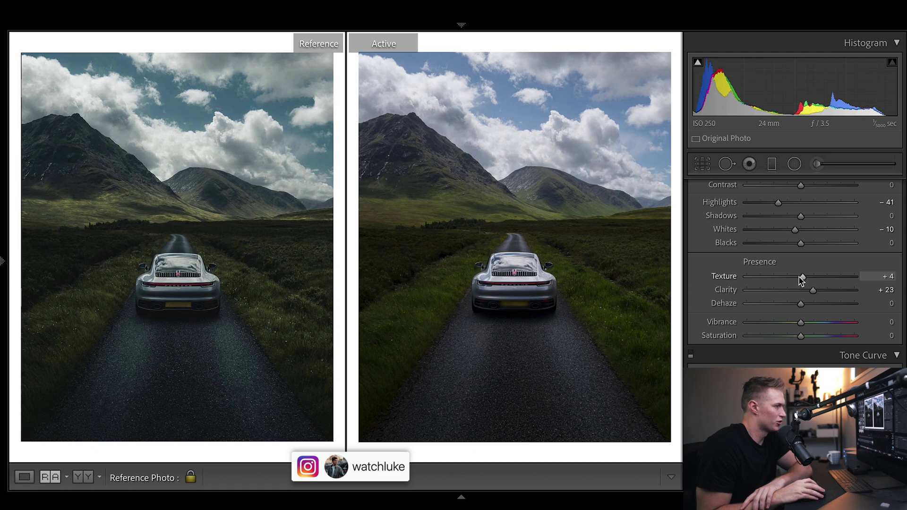
Step: Turn on the custom tone curve and check its Region sliders, with Lights at −70
{"action": "scroll", "coordinate": [801, 279], "scroll_direction": "down", "scroll_amount": 4}
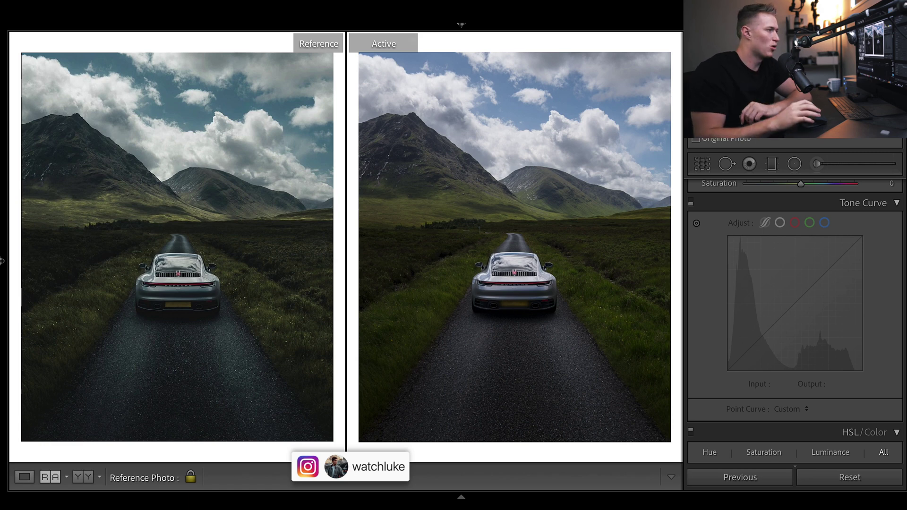
{"action": "left_click", "coordinate": [690, 203]}
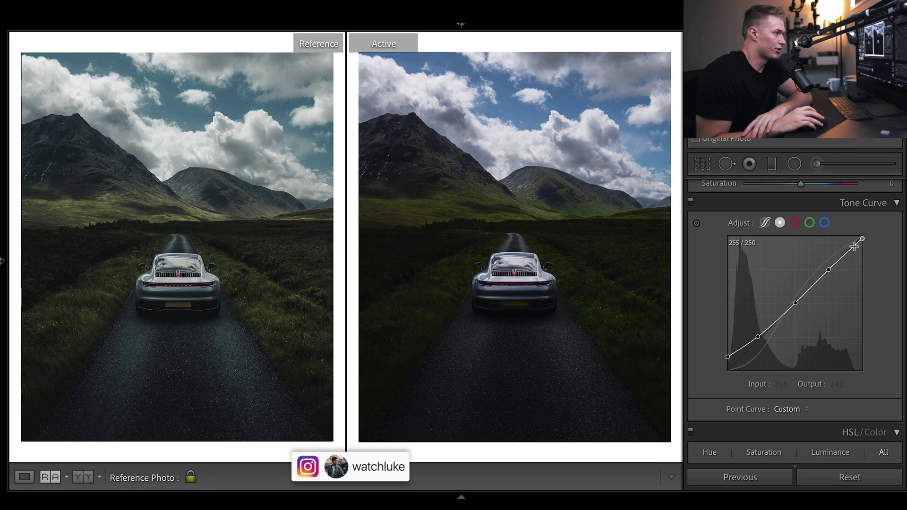
{"action": "left_click", "coordinate": [765, 222]}
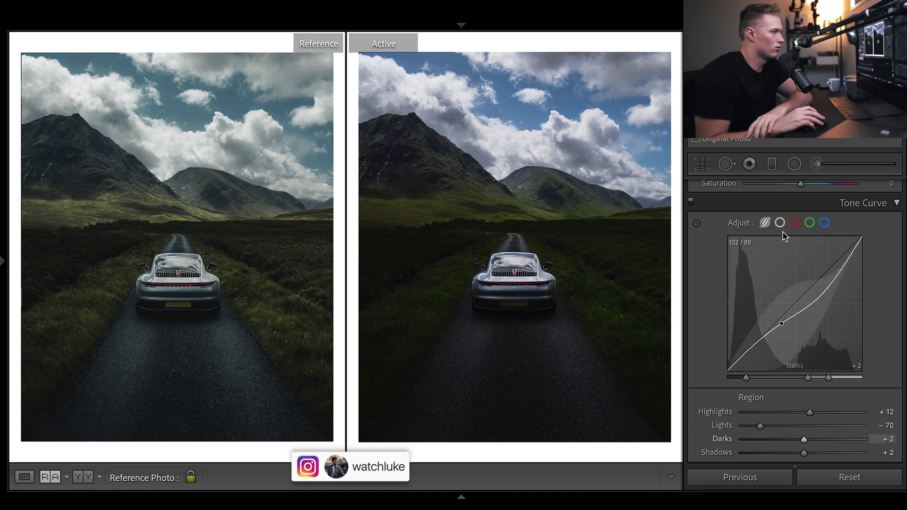
{"action": "left_click", "coordinate": [780, 222]}
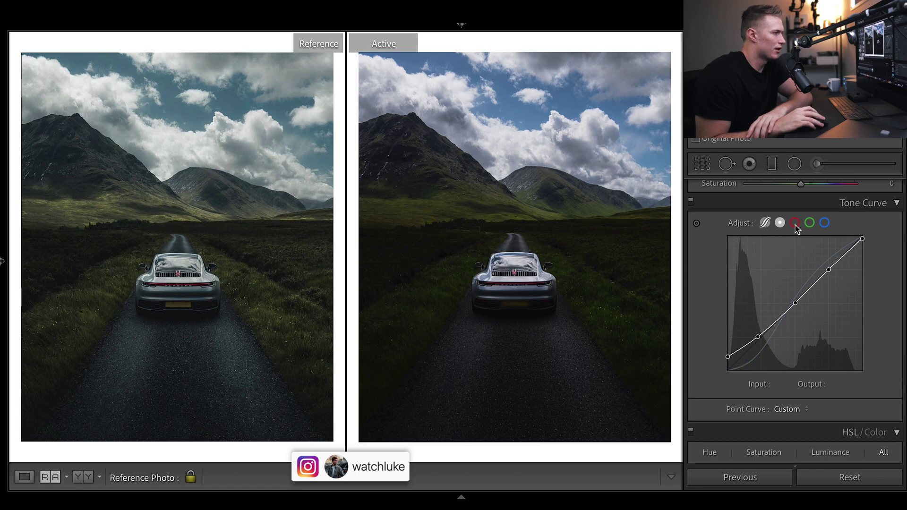
Step: Step through the Red, Green and Blue curve channels, then review the RGB curve and regions
{"action": "left_click", "coordinate": [794, 223]}
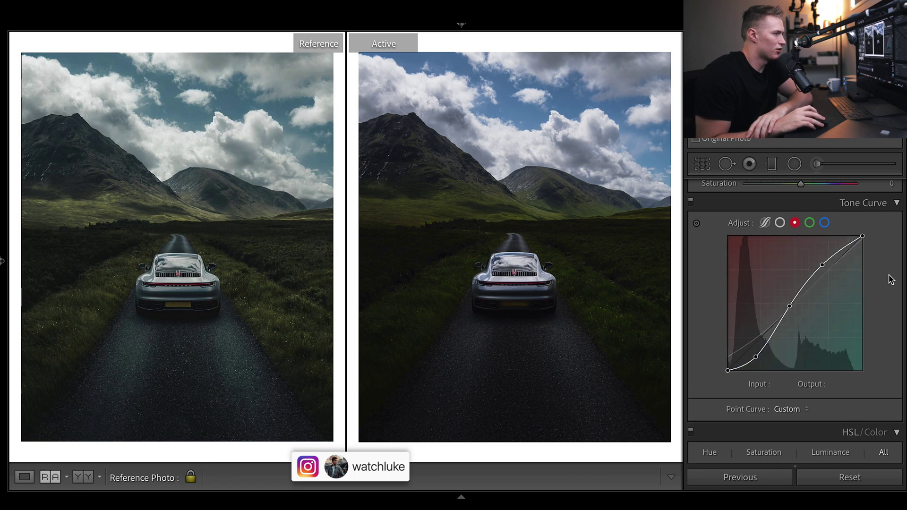
{"action": "left_click", "coordinate": [810, 223]}
{"action": "left_click", "coordinate": [822, 223]}
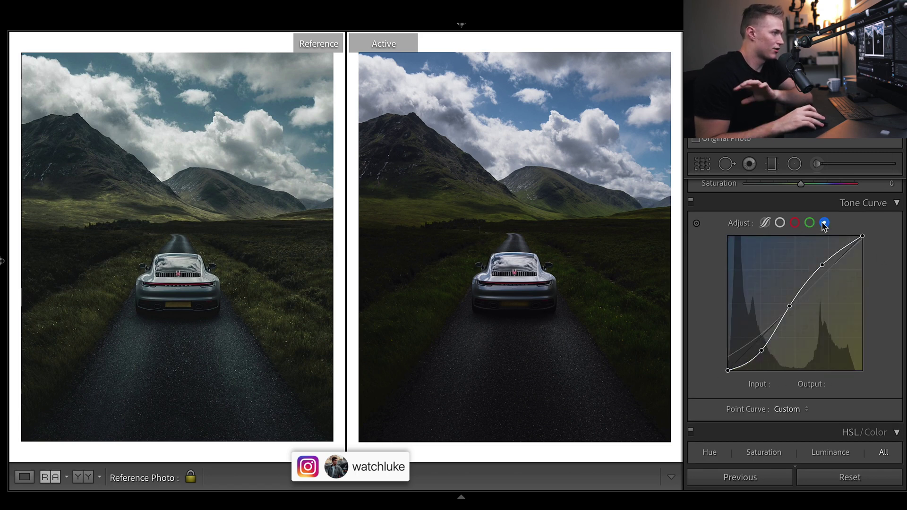
{"action": "left_click", "coordinate": [809, 223]}
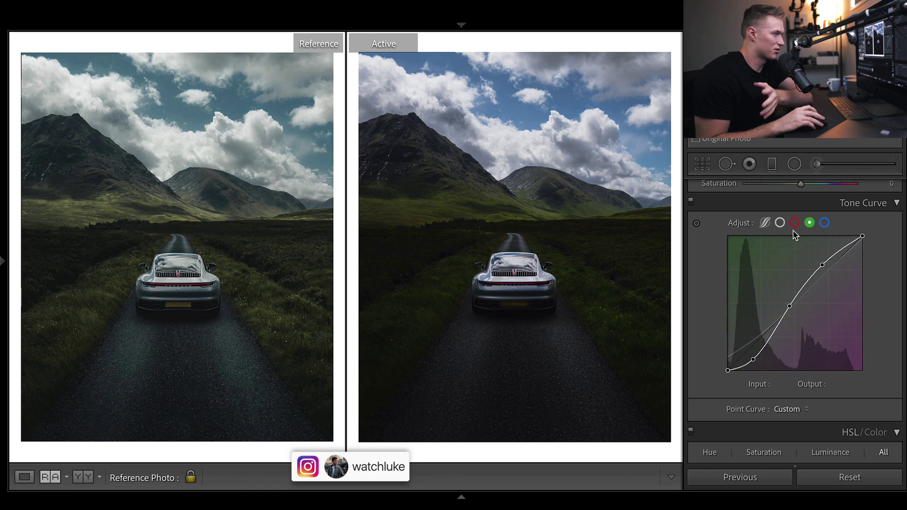
{"action": "left_click", "coordinate": [795, 223]}
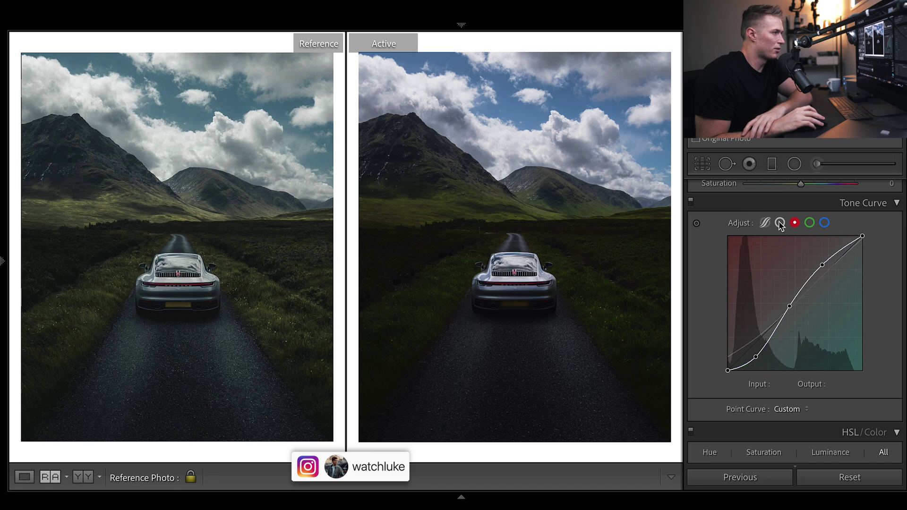
{"action": "left_click", "coordinate": [781, 223]}
{"action": "left_click", "coordinate": [765, 222]}
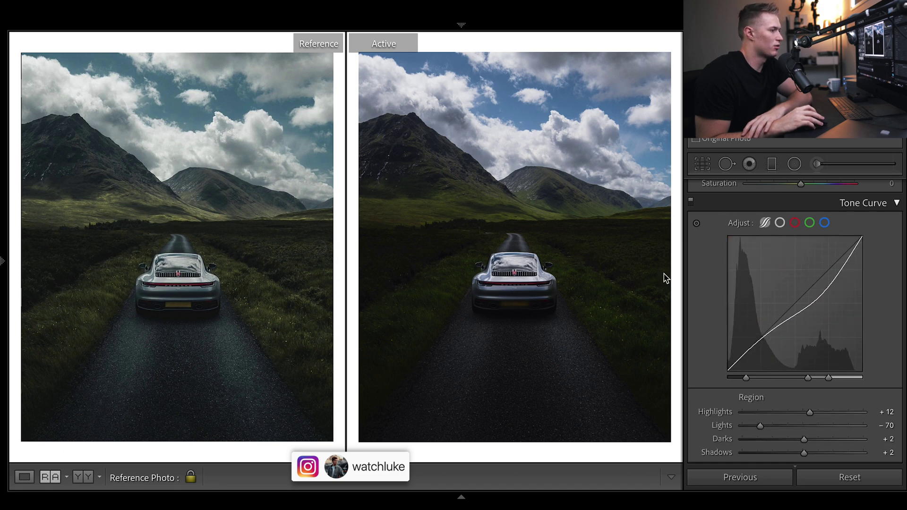
{"action": "left_click", "coordinate": [780, 223]}
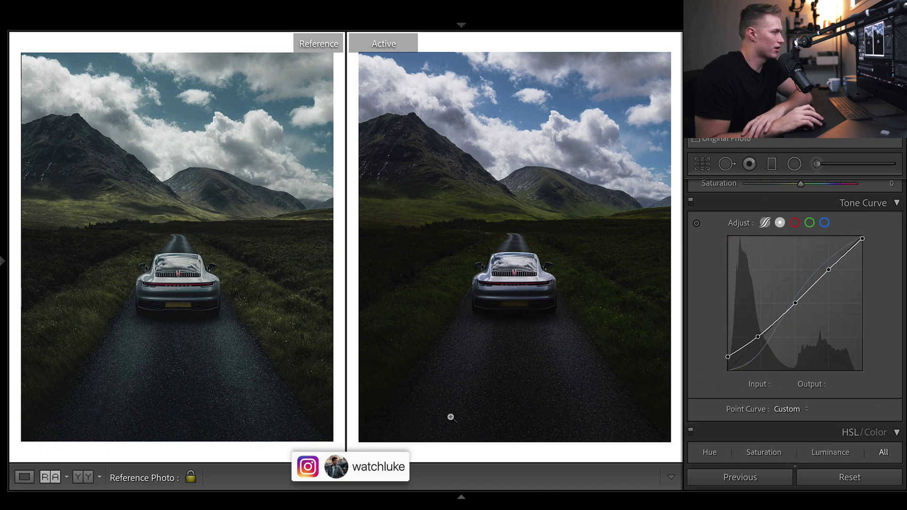
Step: In Basic, set Shadows +21, Whites +11, Blacks +16, Saturation +17 and Vibrance −6
{"action": "scroll", "coordinate": [810, 299], "scroll_direction": "up", "scroll_amount": 5}
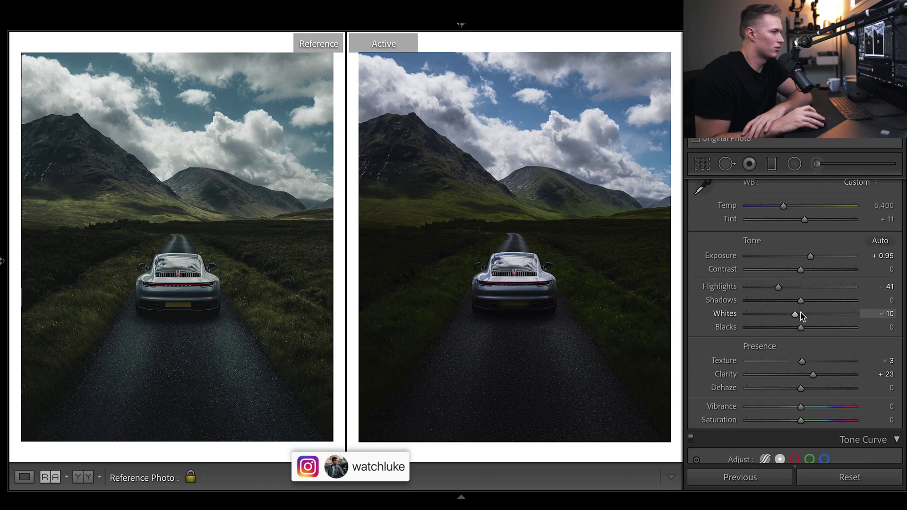
{"action": "left_click_drag", "start_coordinate": [806, 300], "coordinate": [812, 301]}
{"action": "left_click_drag", "start_coordinate": [795, 314], "coordinate": [806, 313]}
{"action": "left_click_drag", "start_coordinate": [801, 327], "coordinate": [808, 328]}
{"action": "left_click_drag", "start_coordinate": [801, 420], "coordinate": [809, 420]}
{"action": "scroll", "coordinate": [881, 291], "scroll_direction": "down", "scroll_amount": 3}
{"action": "left_click_drag", "start_coordinate": [800, 288], "coordinate": [797, 289]}
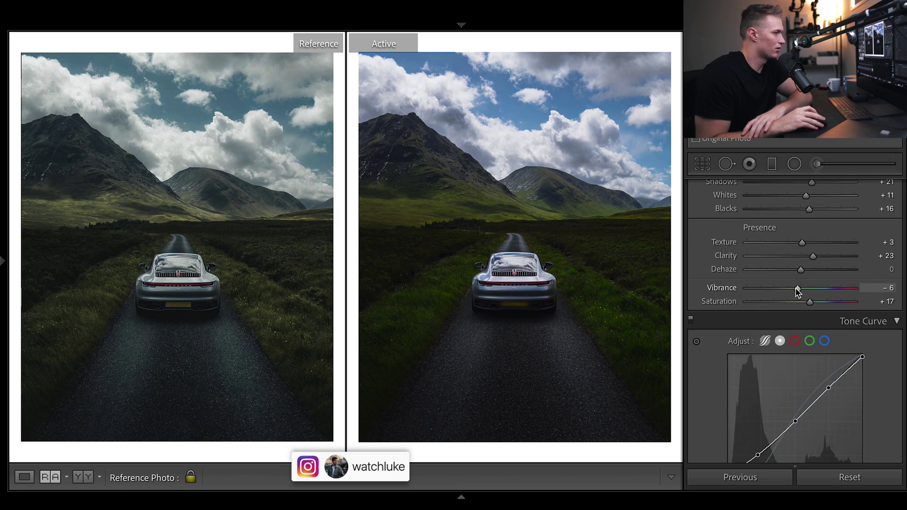
Step: In HSL, desaturate greens to −46, brighten green and yellow luminance, and shift Green hue to +19
{"action": "scroll", "coordinate": [797, 291], "scroll_direction": "down", "scroll_amount": 10}
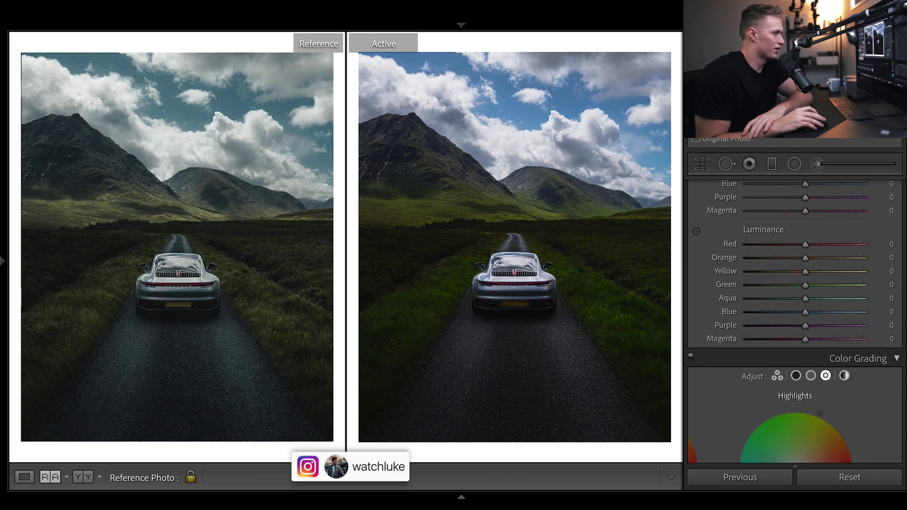
{"action": "scroll", "coordinate": [797, 292], "scroll_direction": "up", "scroll_amount": 3}
{"action": "left_click_drag", "start_coordinate": [805, 288], "coordinate": [755, 289]}
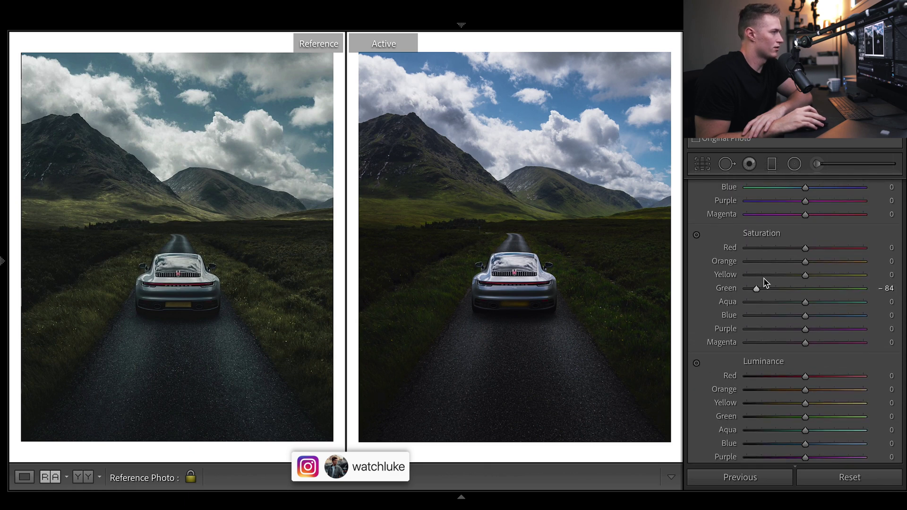
{"action": "left_click", "coordinate": [768, 288]}
{"action": "left_click", "coordinate": [863, 416]}
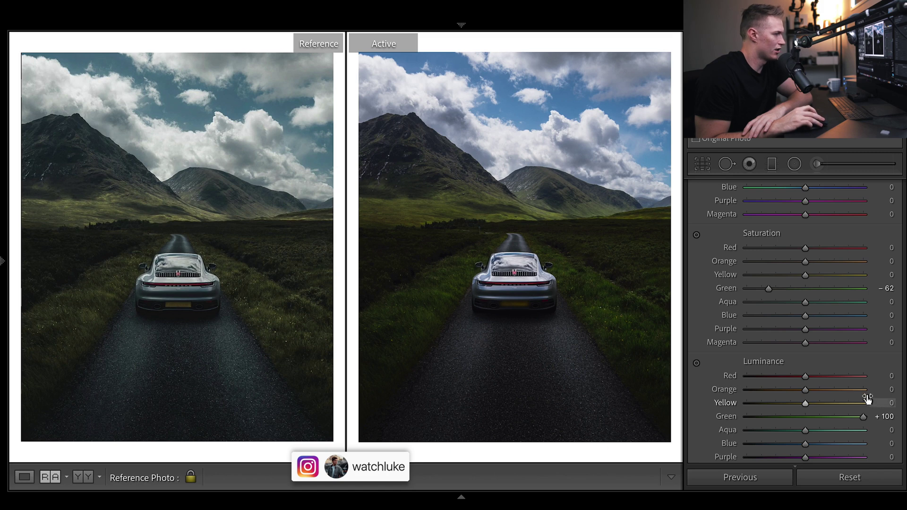
{"action": "left_click", "coordinate": [862, 403]}
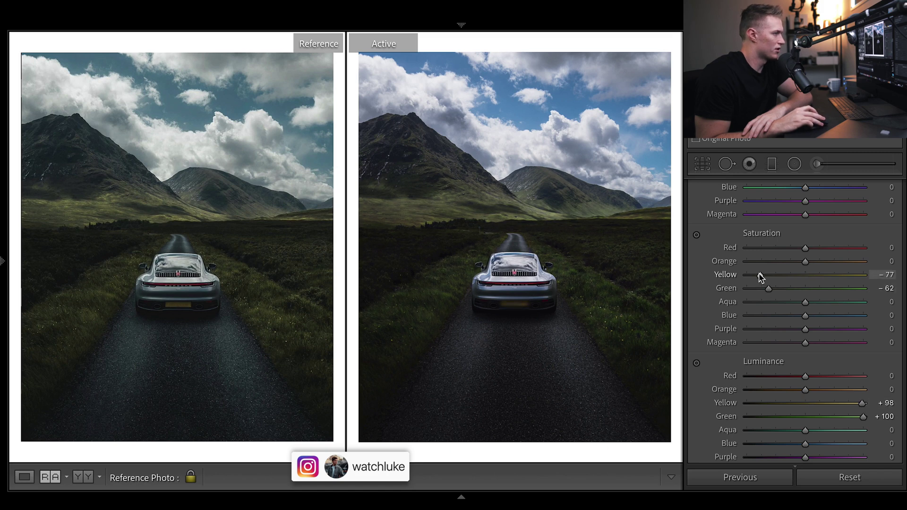
{"action": "scroll", "coordinate": [771, 279], "scroll_direction": "up", "scroll_amount": 10}
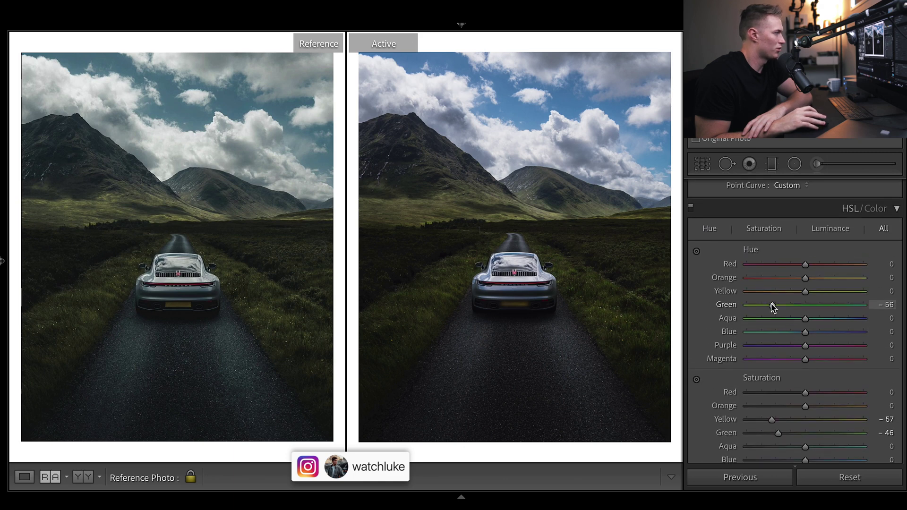
{"action": "mouse_move", "coordinate": [773, 307]}
{"action": "left_mouse_down"}
{"action": "mouse_move", "coordinate": [817, 307]}
{"action": "mouse_move", "coordinate": [778, 292]}
{"action": "left_mouse_up"}
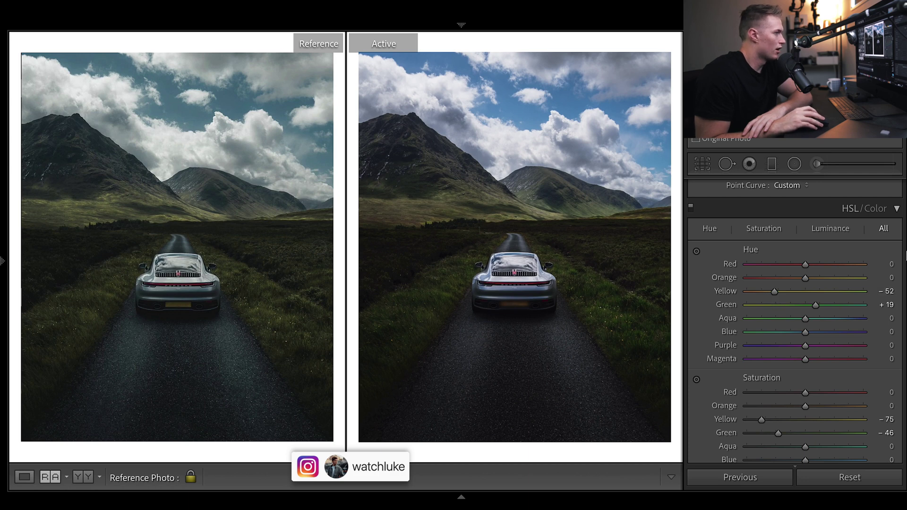
Step: Enable lens profile corrections on the Porsche shot
{"action": "scroll", "coordinate": [772, 294], "scroll_direction": "down", "scroll_amount": 10}
{"action": "scroll", "coordinate": [795, 321], "scroll_direction": "down", "scroll_amount": 10}
{"action": "scroll", "coordinate": [794, 321], "scroll_direction": "up", "scroll_amount": 8}
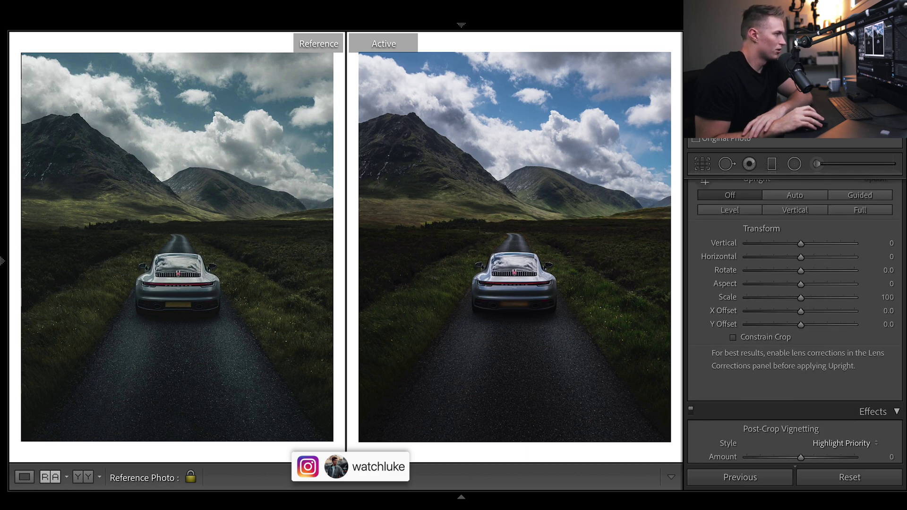
{"action": "scroll", "coordinate": [795, 321], "scroll_direction": "up", "scroll_amount": 3}
{"action": "left_click", "coordinate": [698, 307]}
Step: Add a post-crop vignette with Amount −6, Midpoint 31 and Roundness +100
{"action": "scroll", "coordinate": [803, 307], "scroll_direction": "down", "scroll_amount": 5}
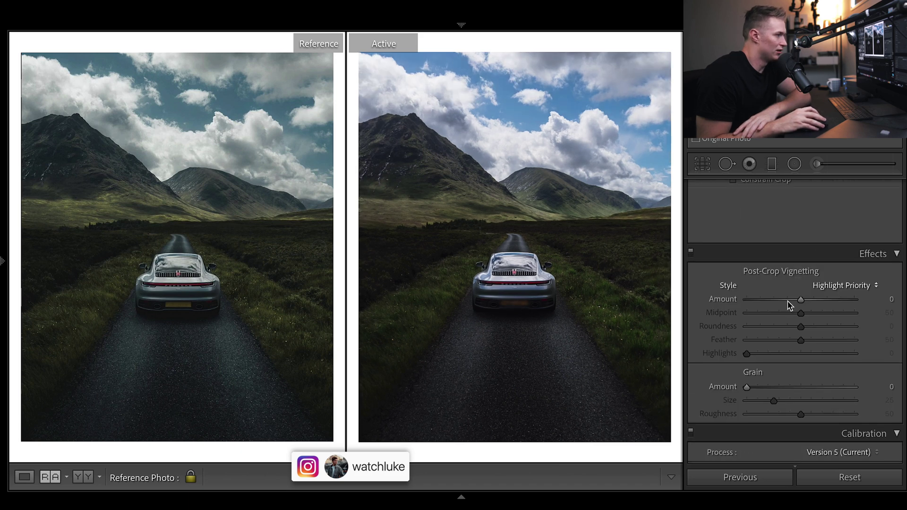
{"action": "left_click_drag", "start_coordinate": [801, 300], "coordinate": [796, 300]}
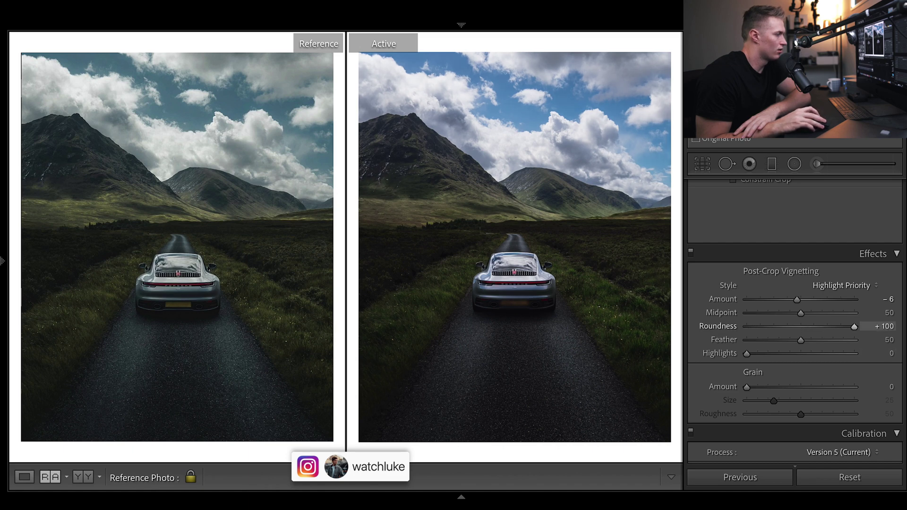
{"action": "left_click_drag", "start_coordinate": [794, 317], "coordinate": [777, 314]}
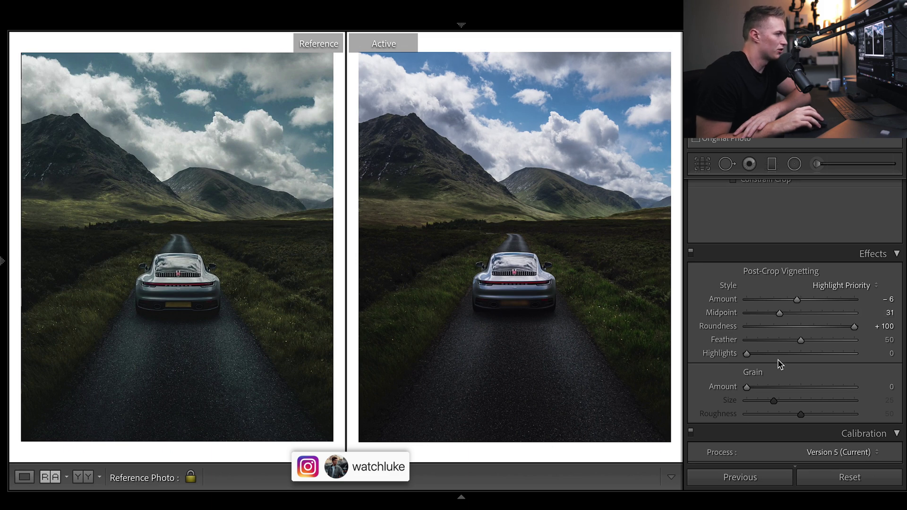
Step: Set sharpening to Amount 111, Radius 0.7 and Detail 9
{"action": "scroll", "coordinate": [904, 405], "scroll_direction": "up", "scroll_amount": 3}
{"action": "scroll", "coordinate": [906, 405], "scroll_direction": "up", "scroll_amount": 10}
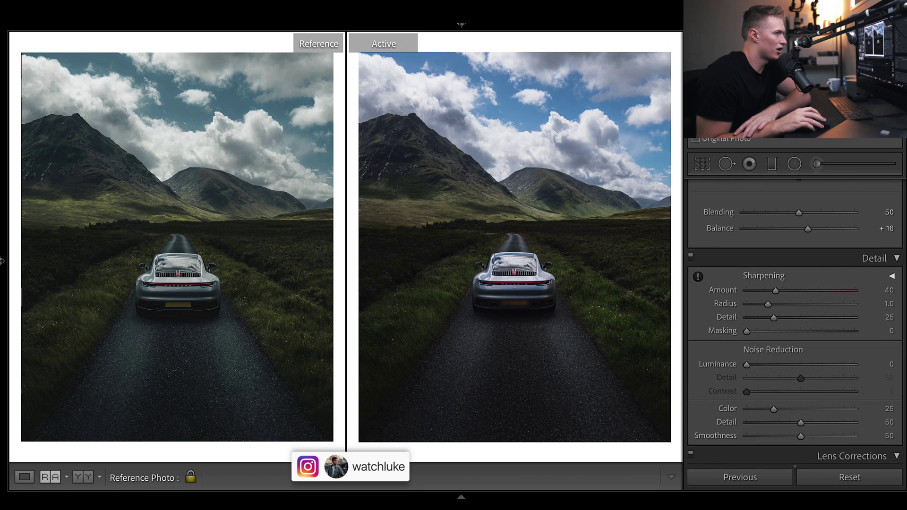
{"action": "left_click", "coordinate": [818, 290]}
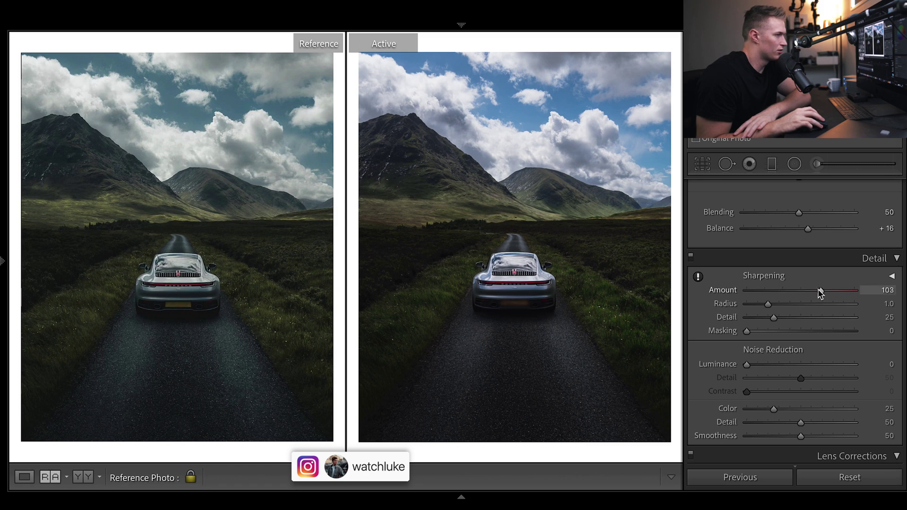
{"action": "left_click", "coordinate": [754, 304]}
{"action": "left_click", "coordinate": [756, 318]}
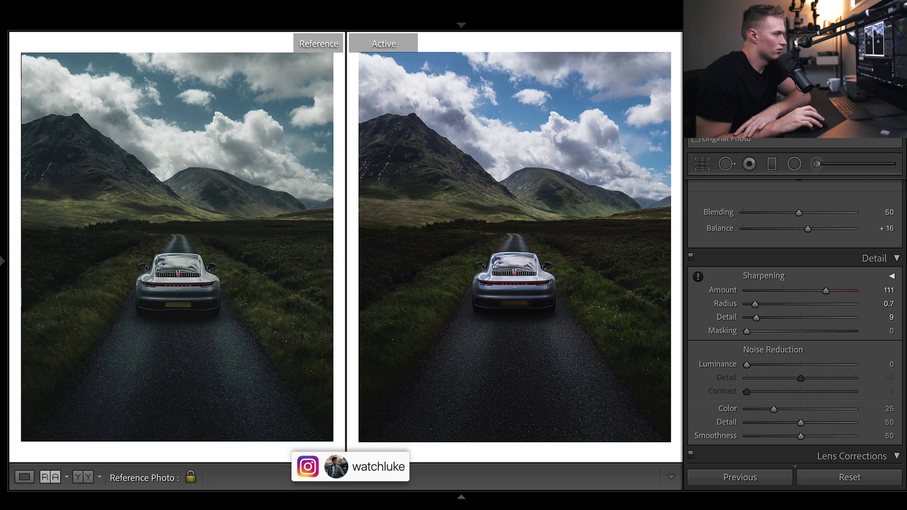
Step: Give the colour-grading Shadows Saturation 8 at Hue 222, leaving Highlights saturation at 0
{"action": "scroll", "coordinate": [795, 321], "scroll_direction": "up", "scroll_amount": 15}
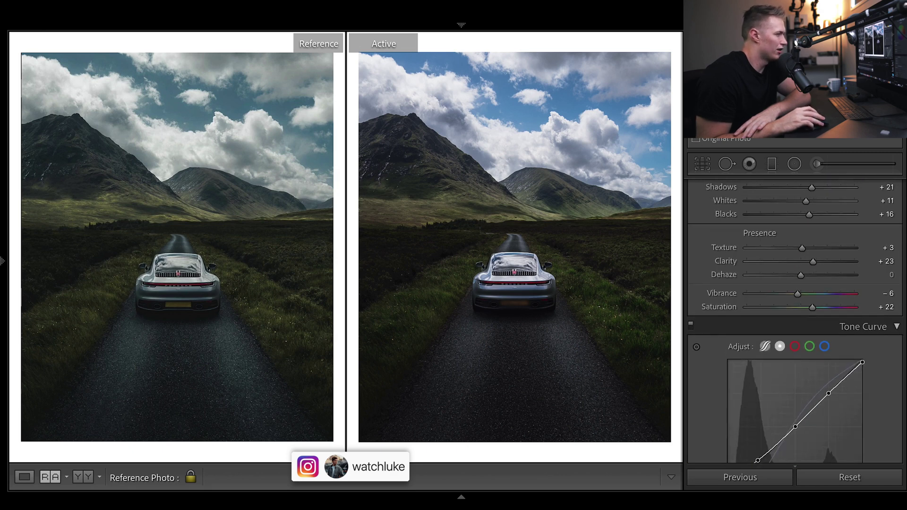
{"action": "scroll", "coordinate": [795, 321], "scroll_direction": "down", "scroll_amount": 15}
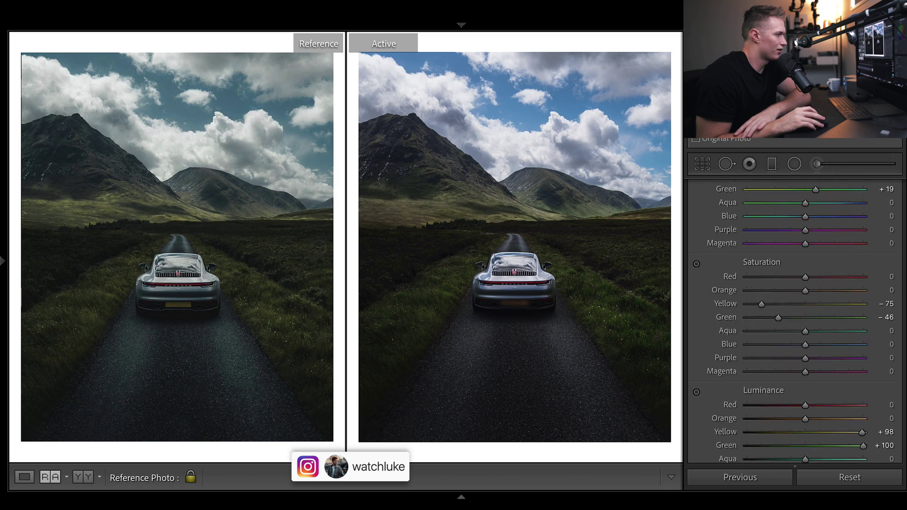
{"action": "scroll", "coordinate": [795, 321], "scroll_direction": "up", "scroll_amount": 5}
{"action": "scroll", "coordinate": [795, 321], "scroll_direction": "down", "scroll_amount": 3}
{"action": "scroll", "coordinate": [854, 289], "scroll_direction": "down", "scroll_amount": 2}
{"action": "left_click", "coordinate": [796, 213]}
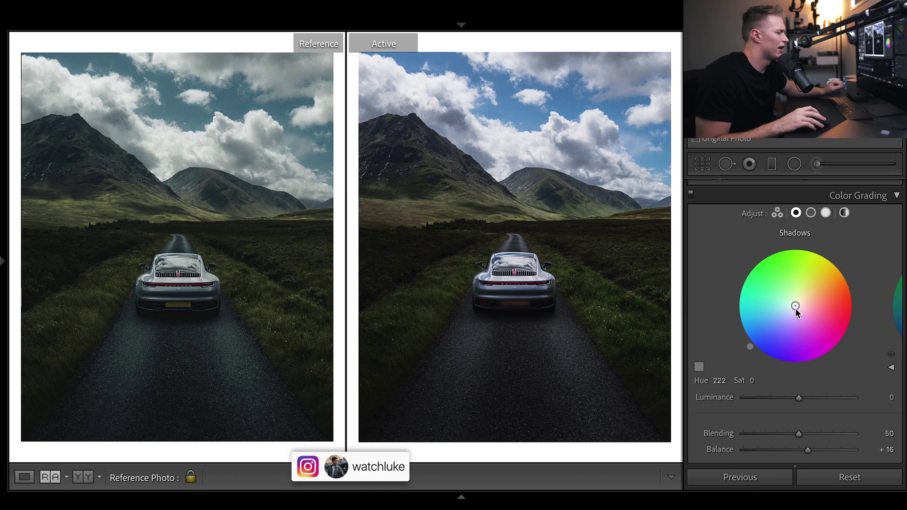
{"action": "left_click", "coordinate": [751, 381]}
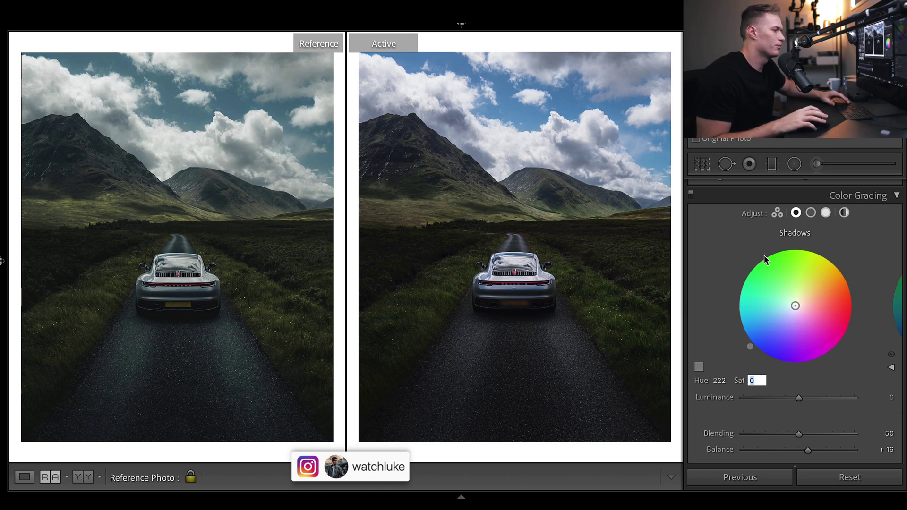
{"action": "type", "text": "8"}
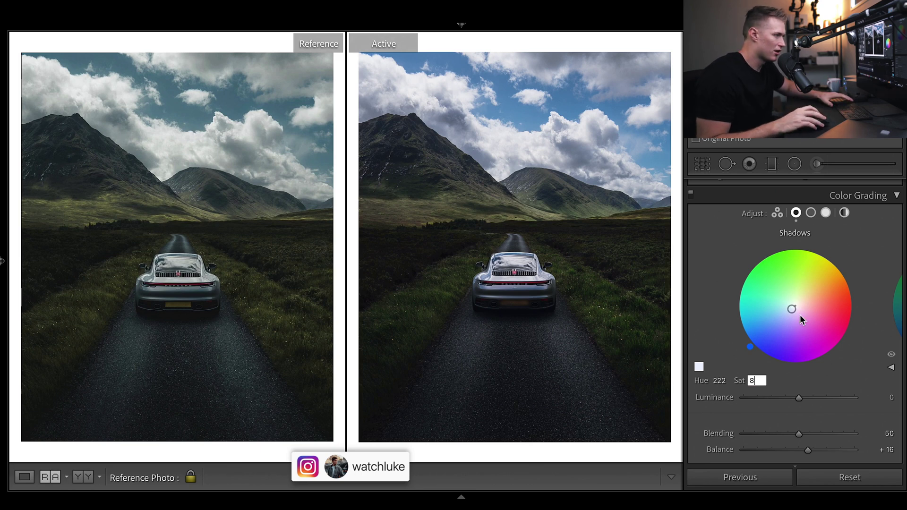
{"action": "left_click", "coordinate": [826, 214]}
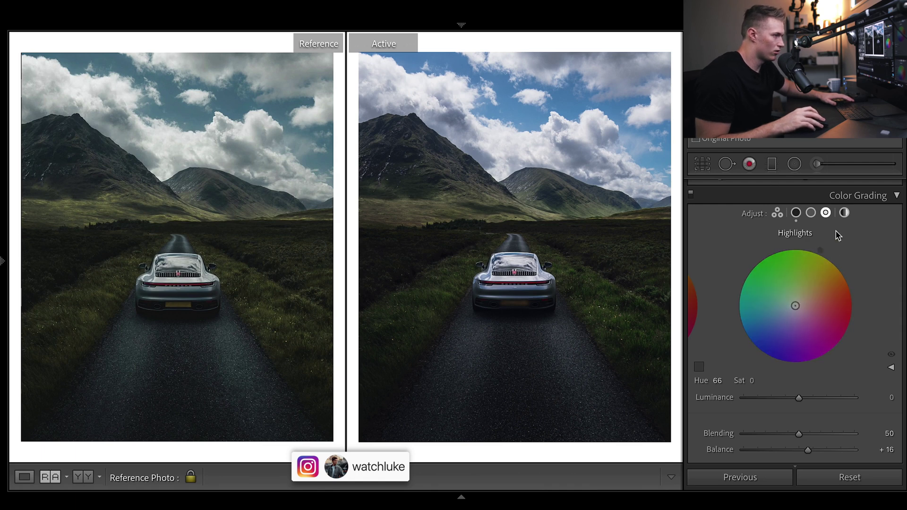
{"action": "left_click", "coordinate": [752, 380]}
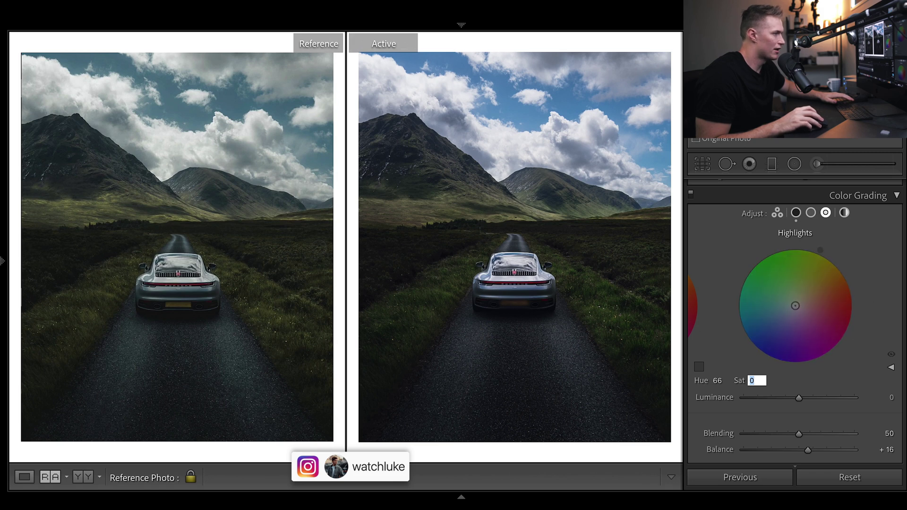
{"action": "scroll", "coordinate": [903, 330], "scroll_direction": "up", "scroll_amount": 10}
Step: Set the white balance temperature to 5,500
{"action": "left_click", "coordinate": [783, 268]}
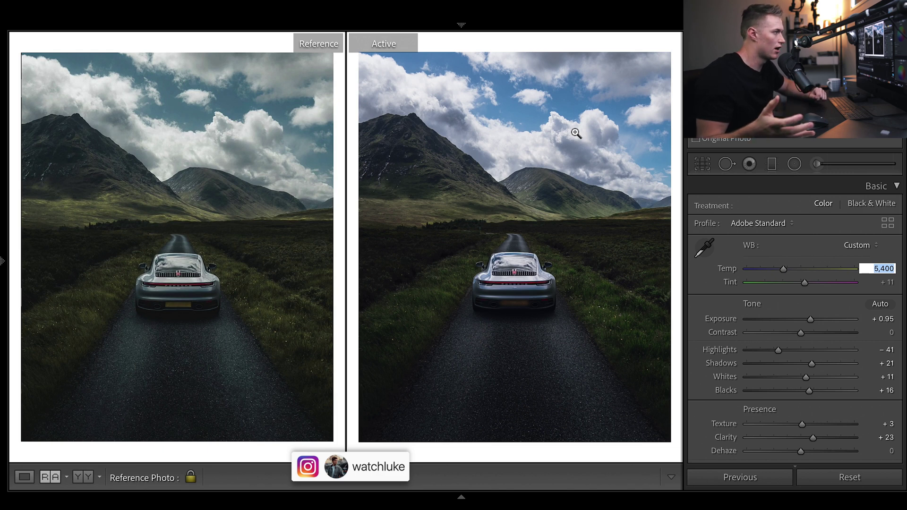
{"action": "type", "text": "55"}
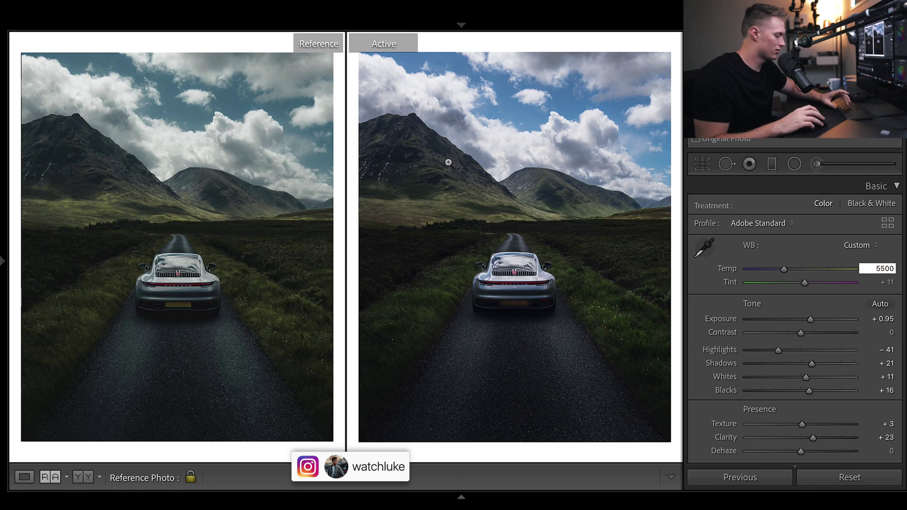
{"action": "key", "text": "Return"}
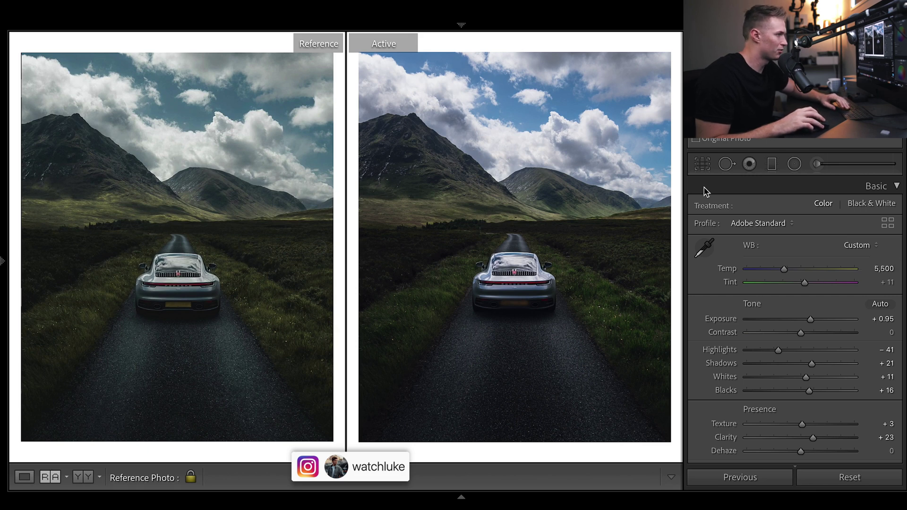
Step: Grade the highlights with Saturation 8 and Luminance −24, and raise Blending to 100
{"action": "scroll", "coordinate": [903, 211], "scroll_direction": "down", "scroll_amount": 15}
{"action": "scroll", "coordinate": [751, 367], "scroll_direction": "down", "scroll_amount": 2}
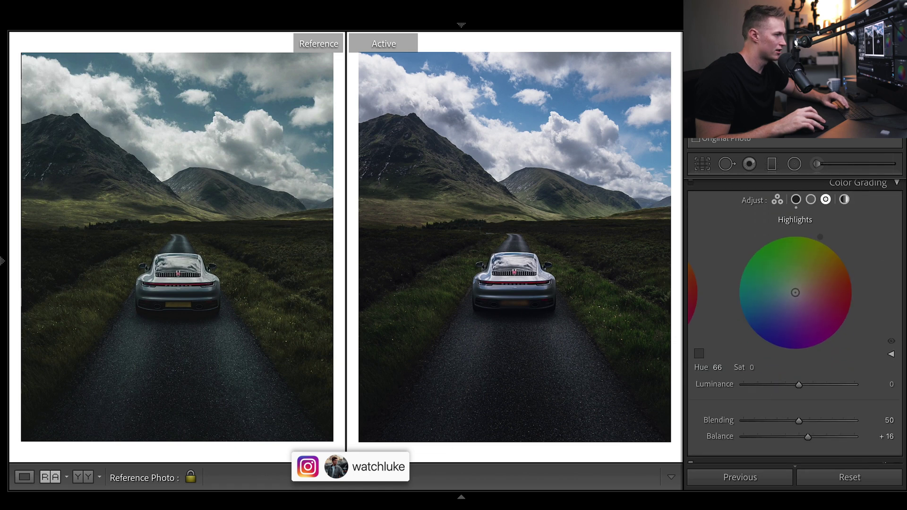
{"action": "left_click", "coordinate": [751, 367]}
{"action": "type", "text": "8"}
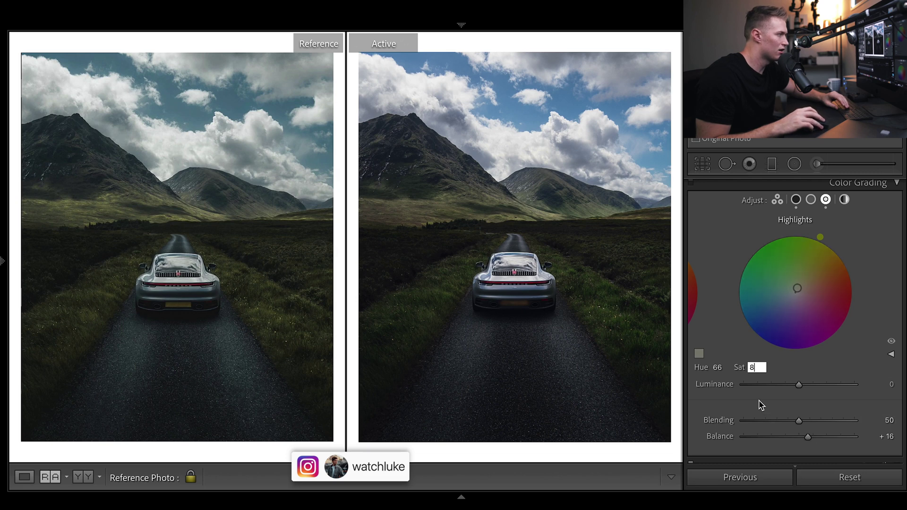
{"action": "key", "text": "Return"}
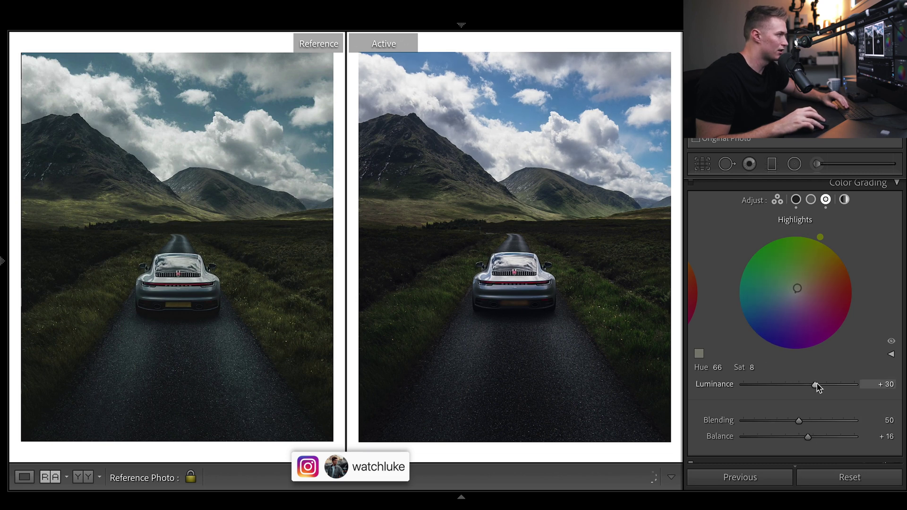
{"action": "left_click_drag", "start_coordinate": [817, 387], "coordinate": [797, 391]}
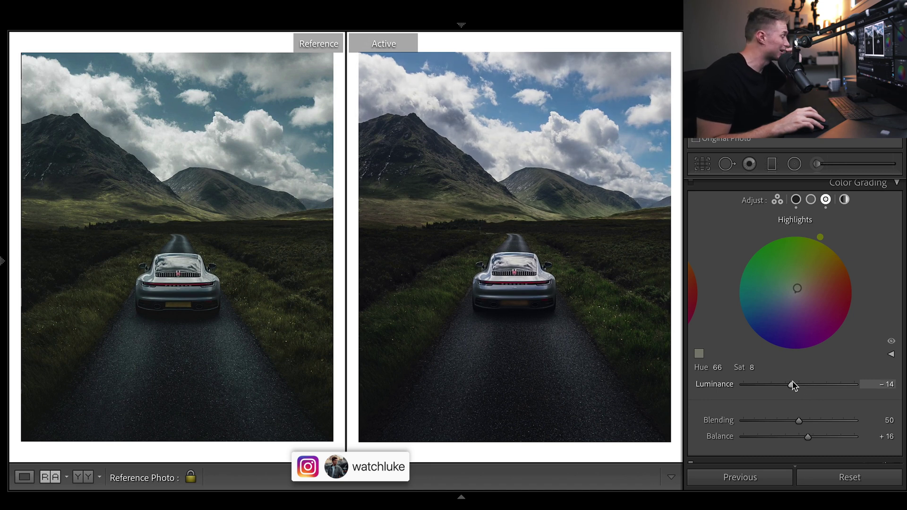
{"action": "left_click_drag", "start_coordinate": [793, 385], "coordinate": [788, 386]}
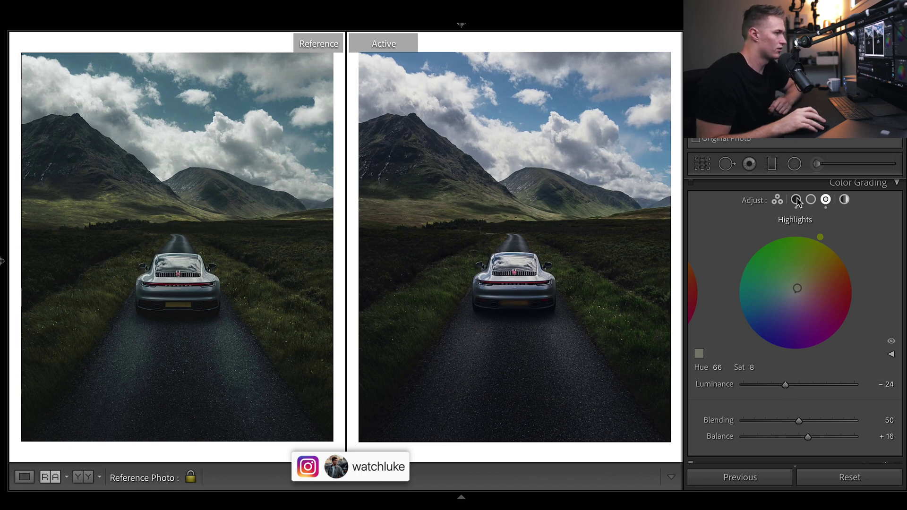
{"action": "left_click_drag", "start_coordinate": [798, 420], "coordinate": [878, 419]}
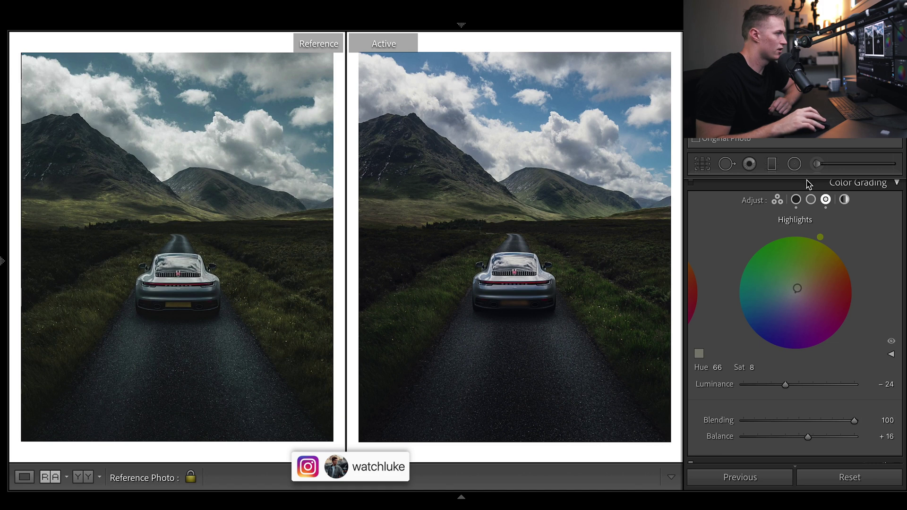
{"action": "left_click", "coordinate": [796, 200]}
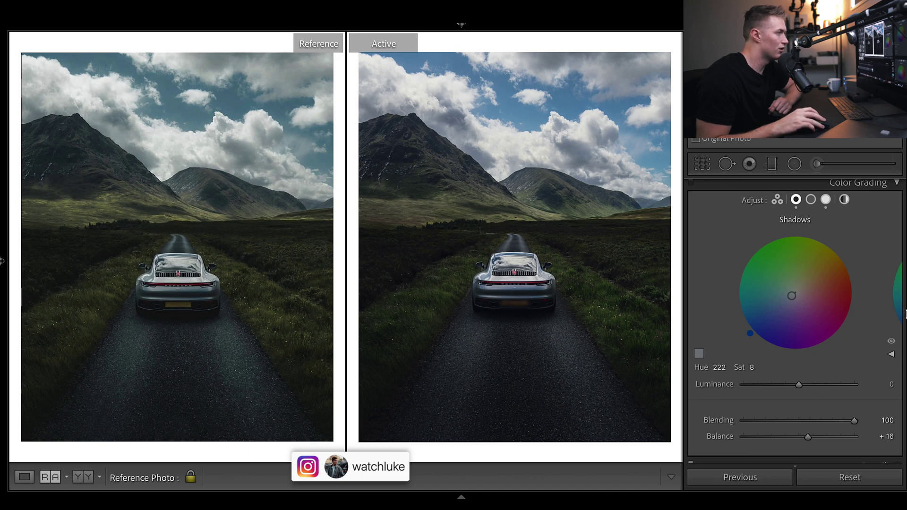
Step: Set Saturation Purple +100, Magenta +46, Blue −35, and Blue luminance −30
{"action": "scroll", "coordinate": [795, 307], "scroll_direction": "up", "scroll_amount": 5}
{"action": "scroll", "coordinate": [794, 307], "scroll_direction": "up", "scroll_amount": 2}
{"action": "scroll", "coordinate": [795, 307], "scroll_direction": "down", "scroll_amount": 3}
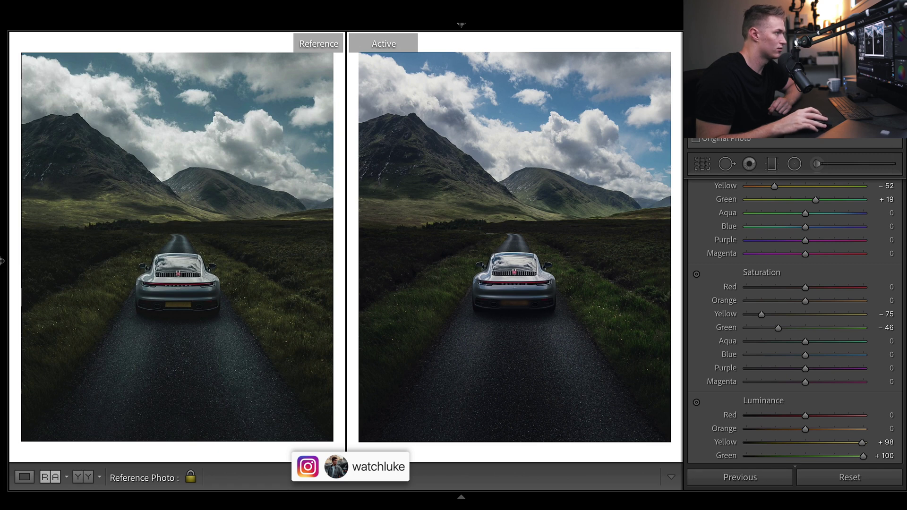
{"action": "scroll", "coordinate": [864, 326], "scroll_direction": "down", "scroll_amount": 5}
{"action": "scroll", "coordinate": [864, 326], "scroll_direction": "up", "scroll_amount": 4}
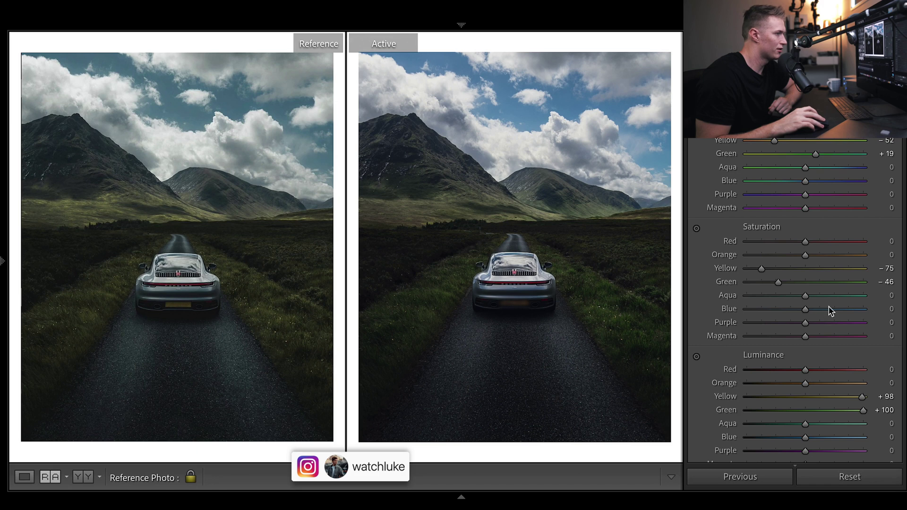
{"action": "left_click_drag", "start_coordinate": [805, 323], "coordinate": [746, 324]}
{"action": "left_click_drag", "start_coordinate": [858, 326], "coordinate": [746, 325]}
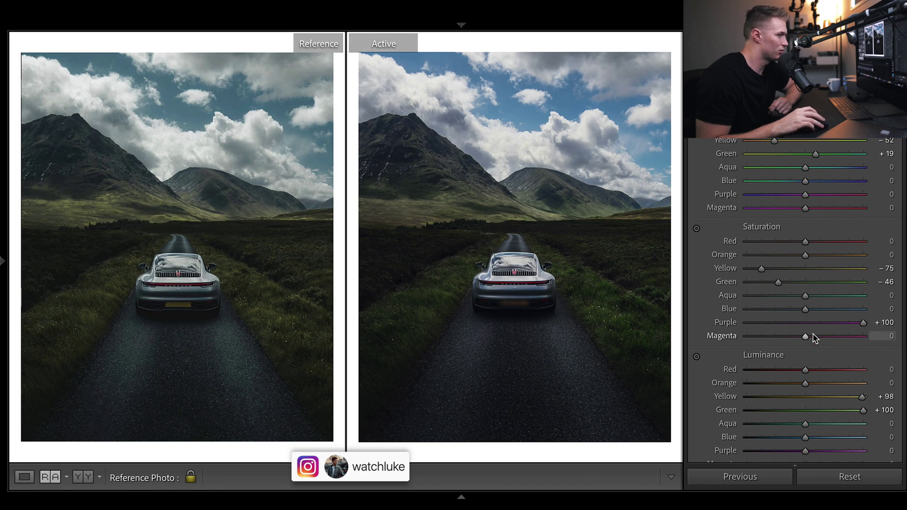
{"action": "left_click_drag", "start_coordinate": [809, 338], "coordinate": [782, 311]}
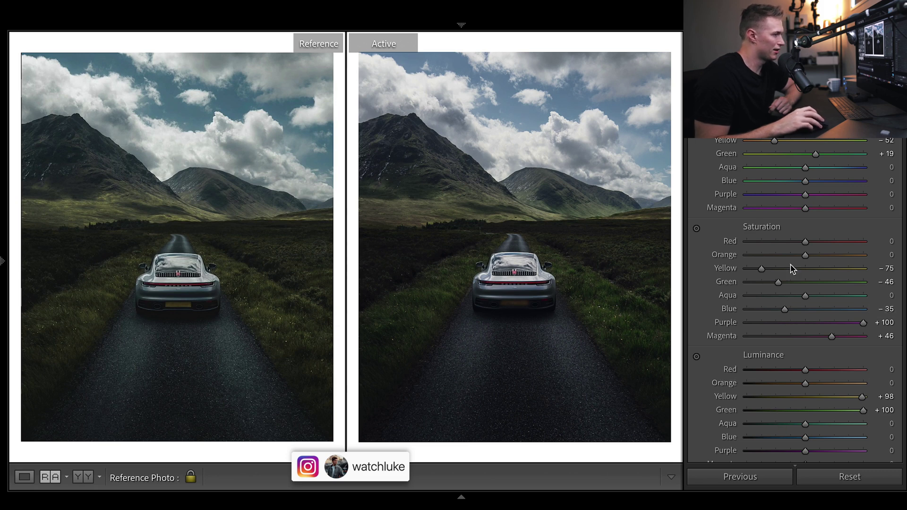
{"action": "left_click_drag", "start_coordinate": [785, 445], "coordinate": [865, 450]}
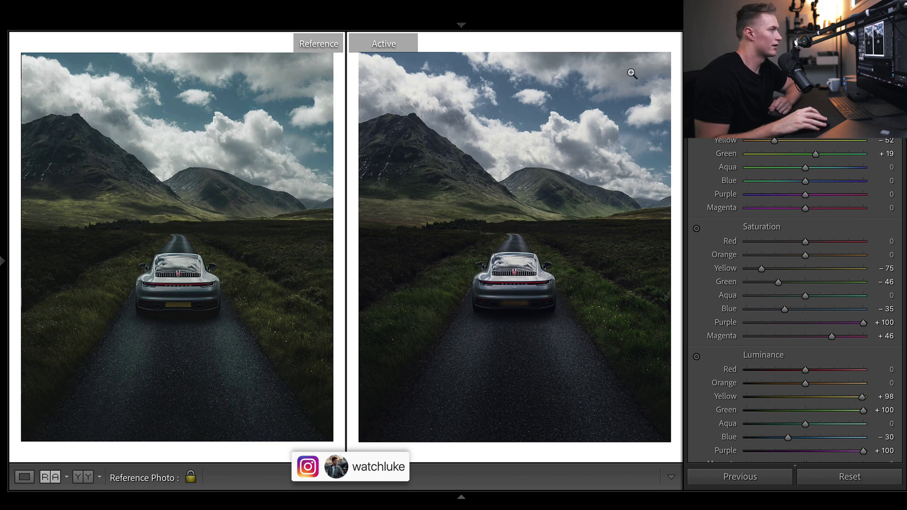
Step: Shift the hues to Blue −17, Aqua +23, Green −83 and Yellow +23
{"action": "left_click_drag", "start_coordinate": [805, 186], "coordinate": [775, 169]}
{"action": "left_click_drag", "start_coordinate": [674, 196], "coordinate": [811, 140]}
{"action": "left_click_drag", "start_coordinate": [756, 156], "coordinate": [754, 157]}
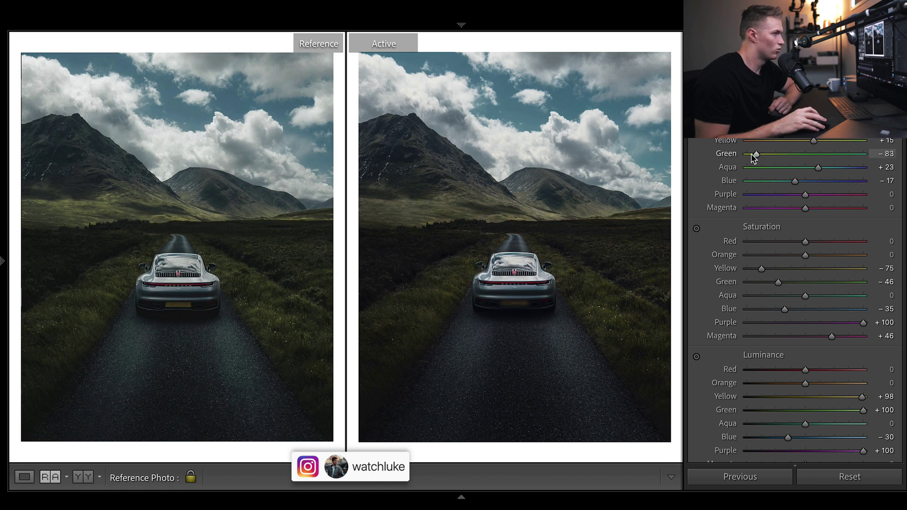
{"action": "left_click_drag", "start_coordinate": [813, 141], "coordinate": [818, 140]}
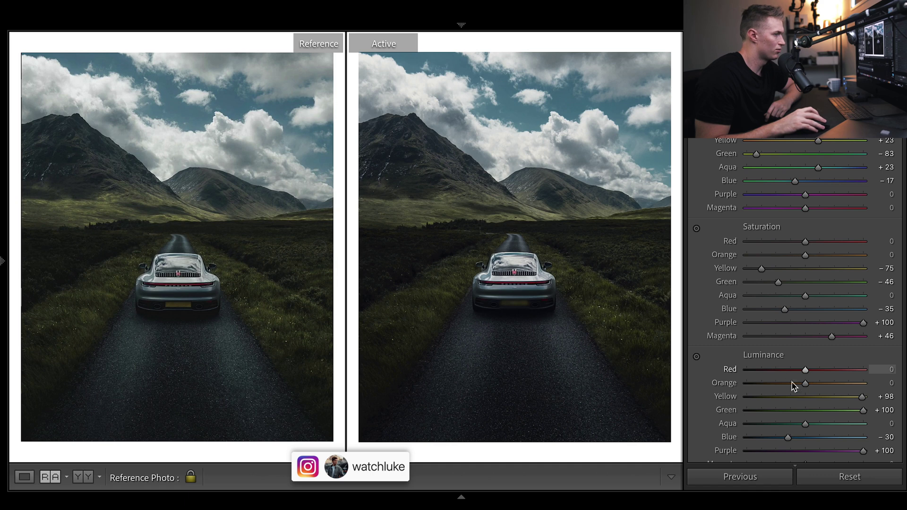
Step: Set the Red hue to +22 and Red saturation to −27
{"action": "left_click", "coordinate": [783, 242]}
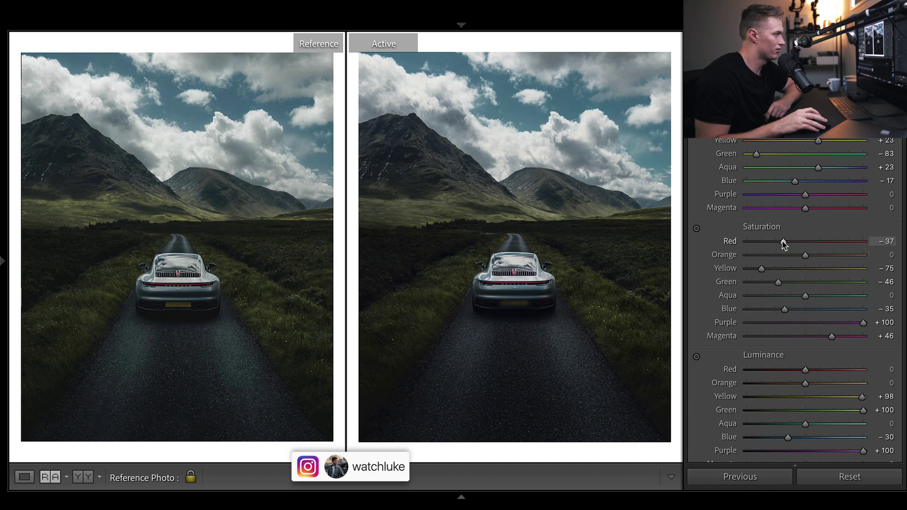
{"action": "left_click_drag", "start_coordinate": [784, 243], "coordinate": [782, 242]}
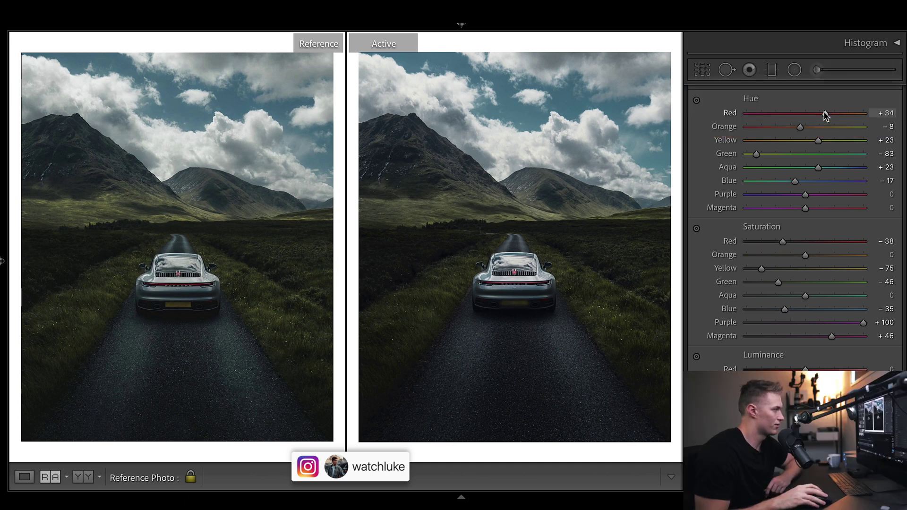
{"action": "left_click_drag", "start_coordinate": [835, 113], "coordinate": [817, 116]}
{"action": "left_click_drag", "start_coordinate": [782, 242], "coordinate": [789, 243]}
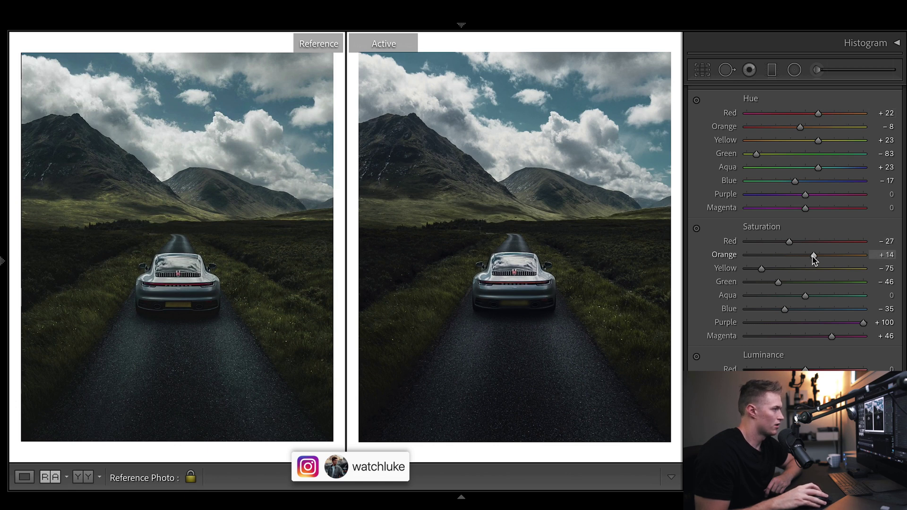
Step: Raise Orange saturation to +24, ease Green desaturation to −81, and lower Green luminance to +86
{"action": "left_click_drag", "start_coordinate": [815, 255], "coordinate": [863, 255]}
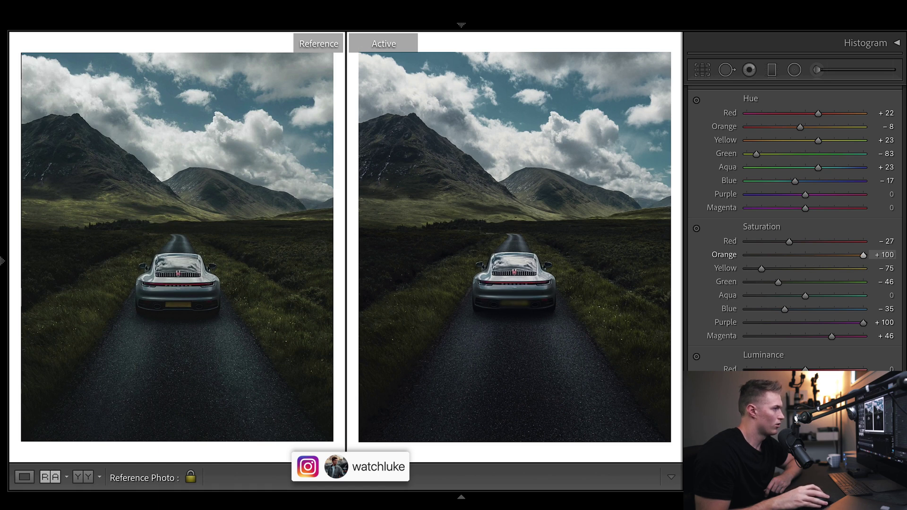
{"action": "left_click_drag", "start_coordinate": [863, 255], "coordinate": [840, 268]}
{"action": "key", "text": "ctrl+z"}
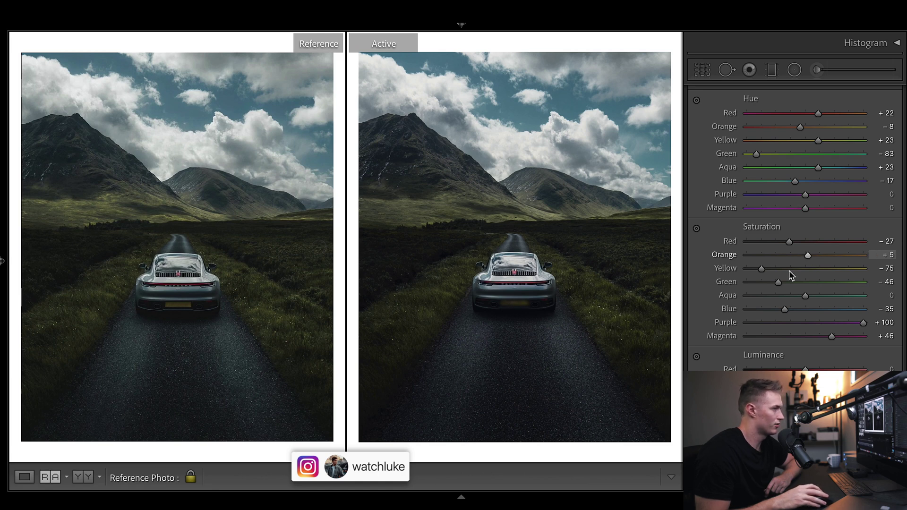
{"action": "left_click_drag", "start_coordinate": [862, 255], "coordinate": [819, 266]}
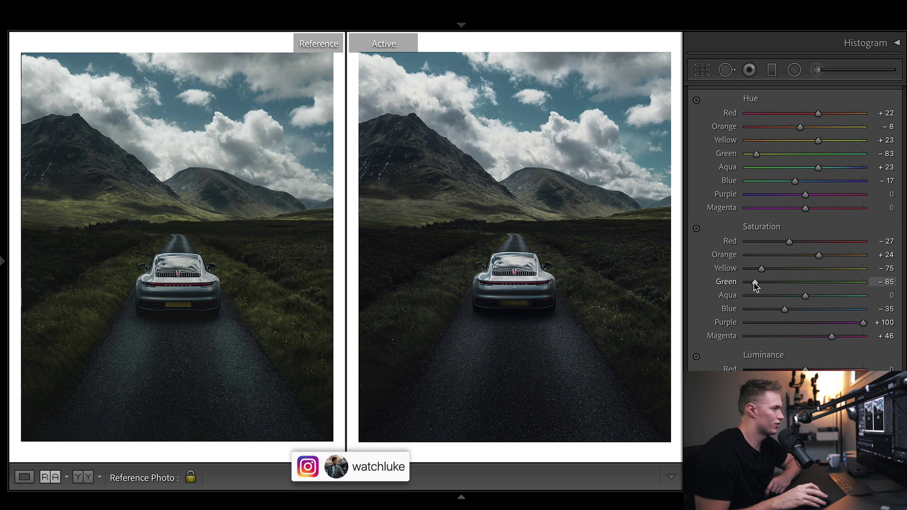
{"action": "left_click_drag", "start_coordinate": [756, 287], "coordinate": [780, 273]}
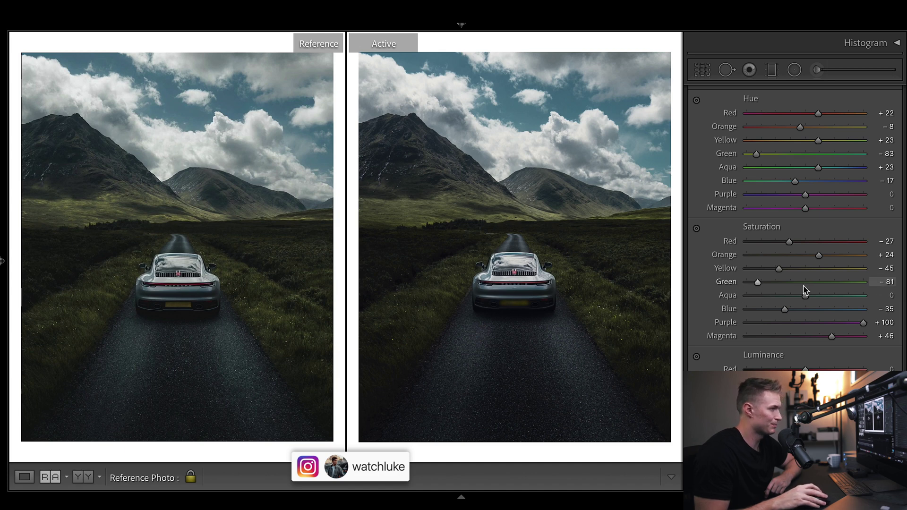
{"action": "mouse_move", "coordinate": [869, 409]}
{"action": "left_mouse_down"}
{"action": "mouse_move", "coordinate": [855, 415]}
{"action": "mouse_move", "coordinate": [856, 399]}
{"action": "left_mouse_up"}
Step: Set Contrast to −20 and Exposure to +1.00, then bring up the Adjustment Brush with its existing pins
{"action": "scroll", "coordinate": [874, 359], "scroll_direction": "up", "scroll_amount": 15}
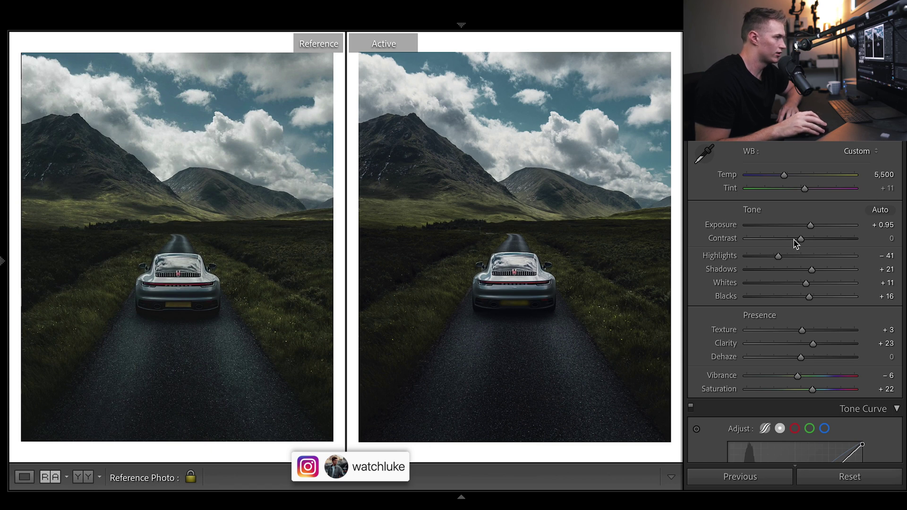
{"action": "left_click_drag", "start_coordinate": [798, 238], "coordinate": [784, 238]}
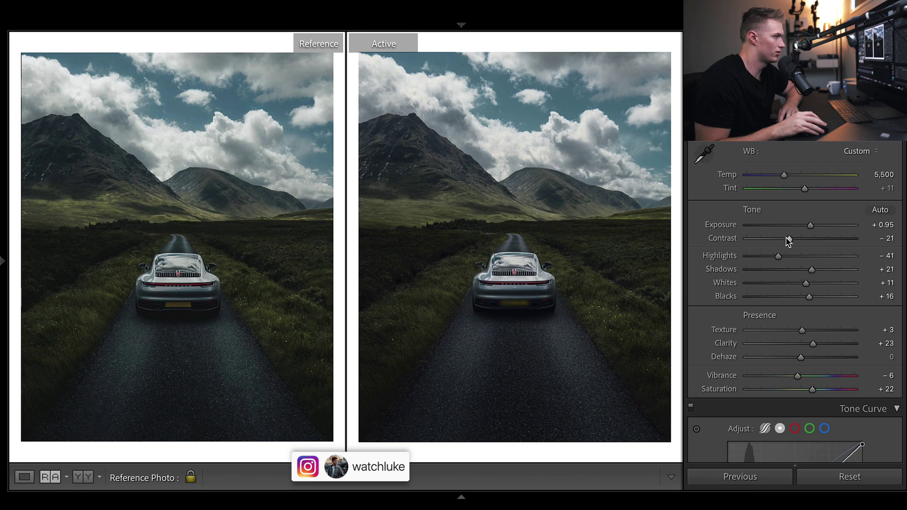
{"action": "scroll", "coordinate": [788, 241], "scroll_direction": "down", "scroll_amount": 15}
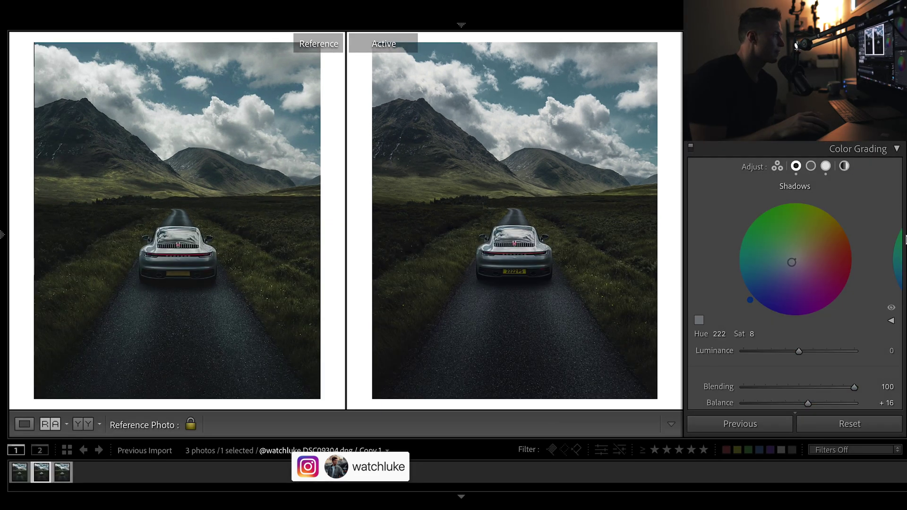
{"action": "scroll", "coordinate": [905, 239], "scroll_direction": "up", "scroll_amount": 10}
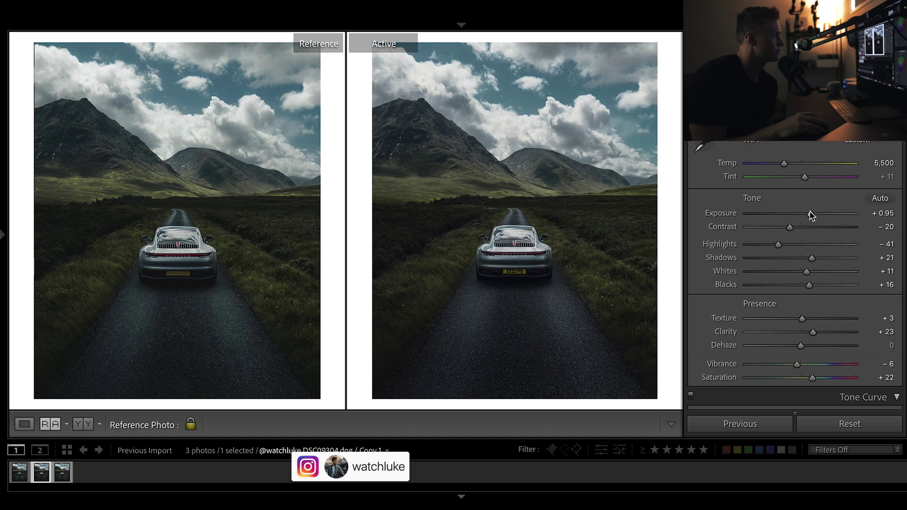
{"action": "left_click_drag", "start_coordinate": [810, 216], "coordinate": [812, 216]}
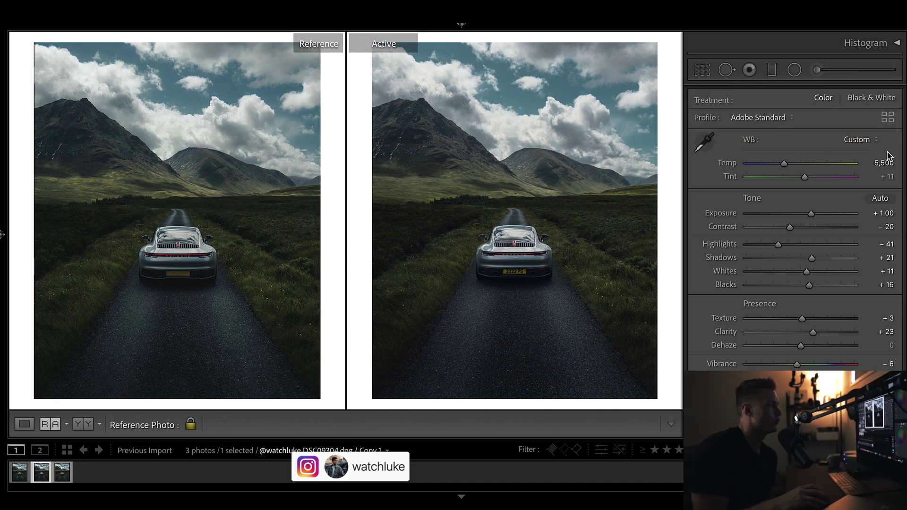
{"action": "left_click", "coordinate": [816, 71]}
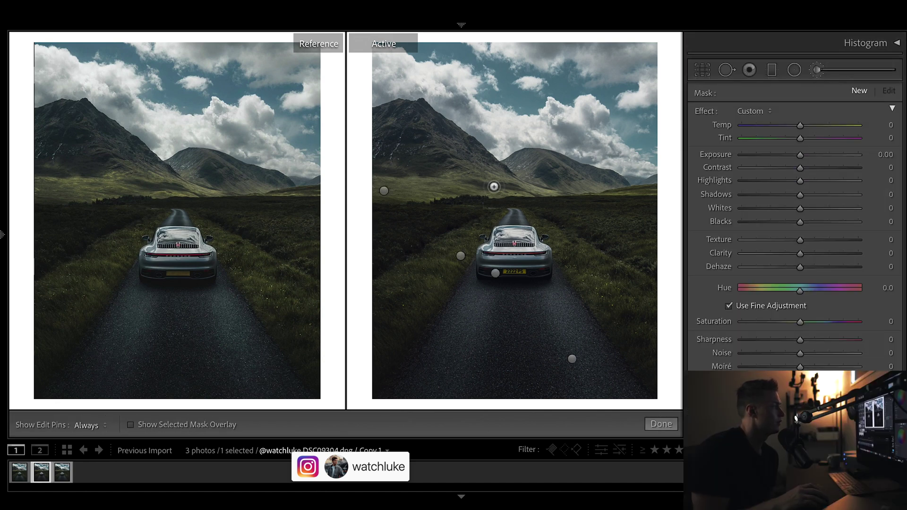
{"action": "left_click", "coordinate": [384, 192]}
{"action": "key", "text": "o"}
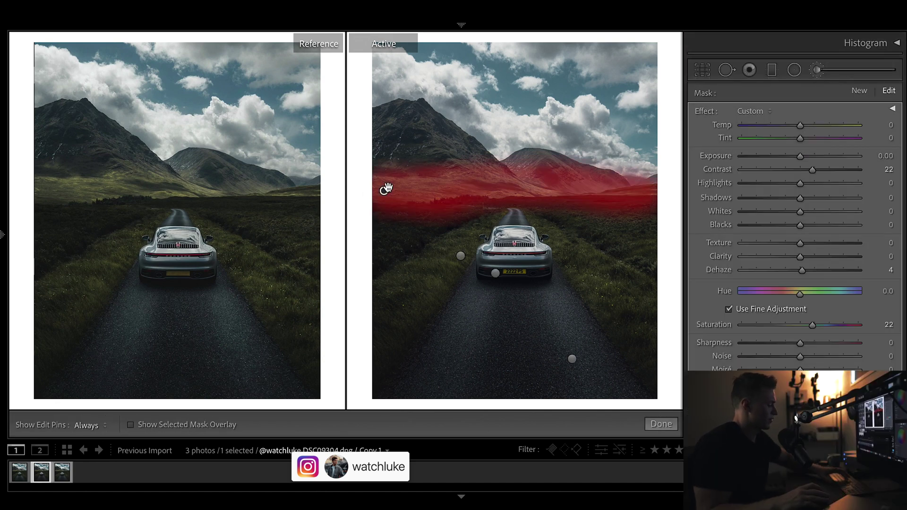
{"action": "key", "text": "o"}
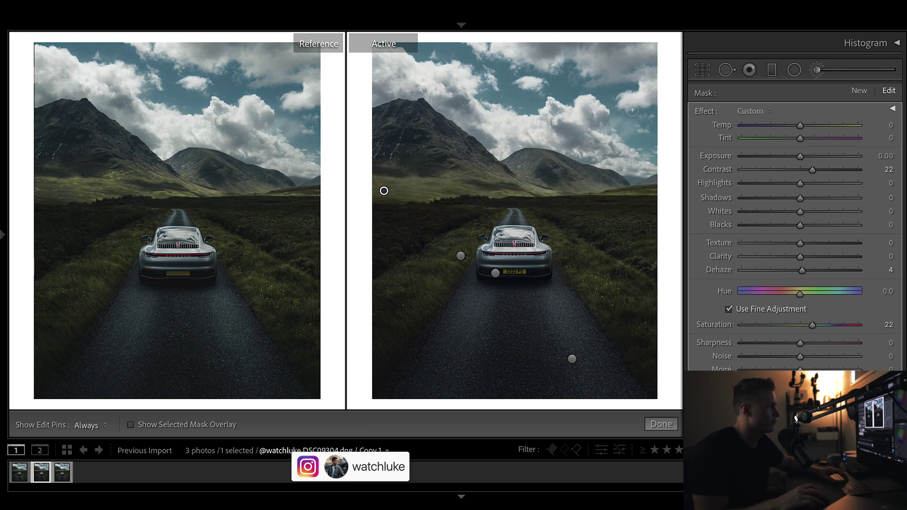
{"action": "right_click", "coordinate": [384, 191]}
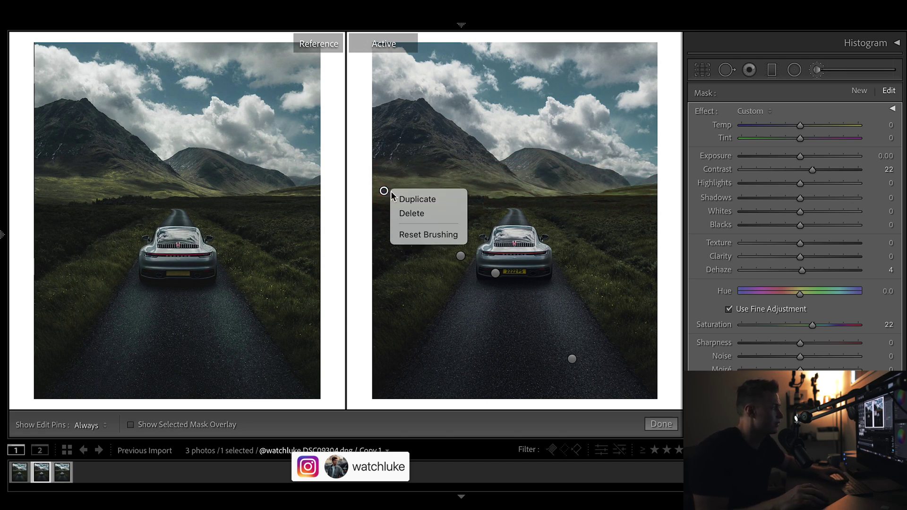
{"action": "left_click", "coordinate": [417, 214]}
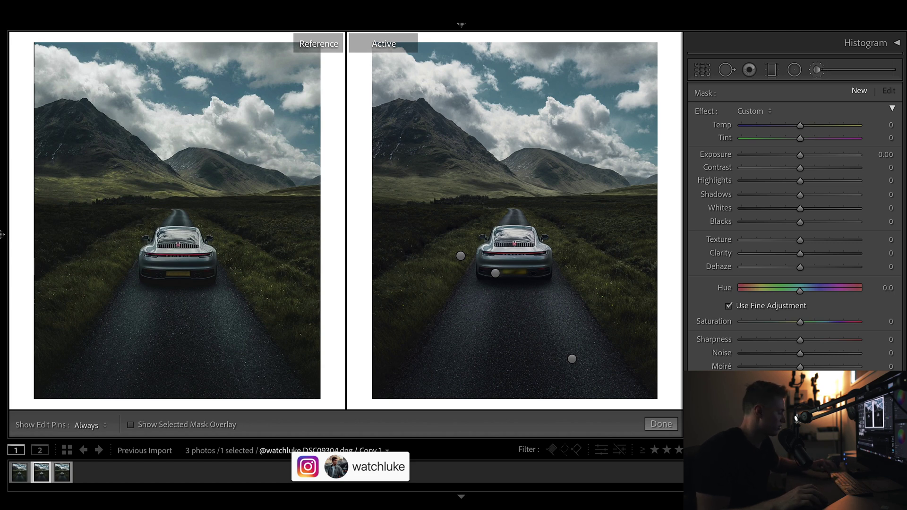
{"action": "key", "text": "ctrl+z"}
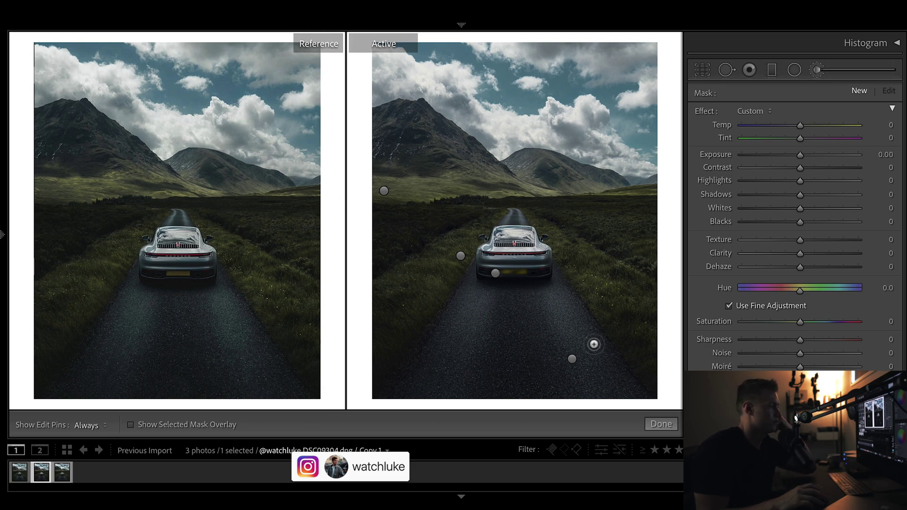
{"action": "left_click", "coordinate": [460, 255]}
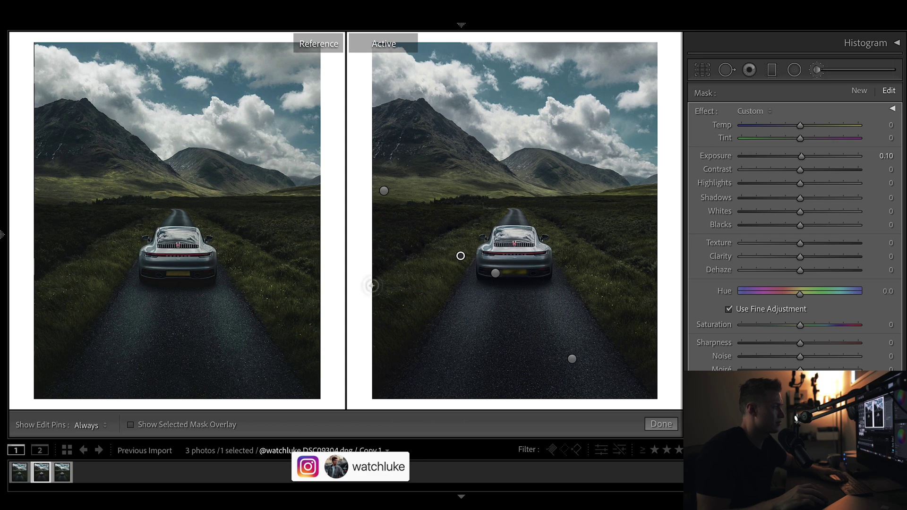
{"action": "key", "text": "o"}
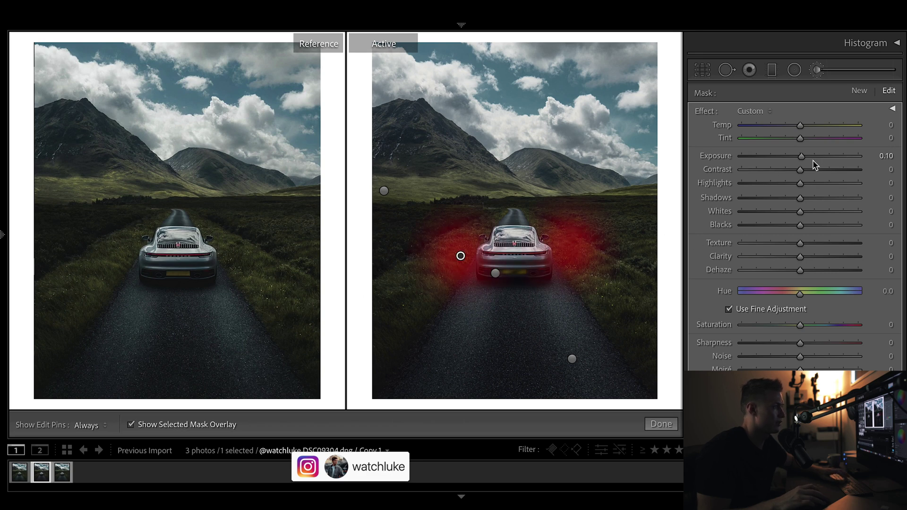
{"action": "key", "text": "o"}
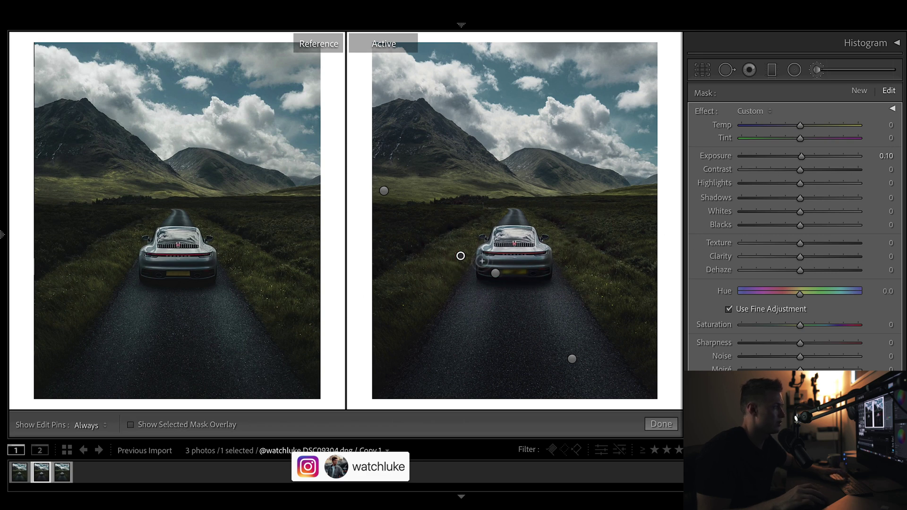
{"action": "left_click", "coordinate": [495, 273]}
{"action": "double_click", "coordinate": [803, 156]}
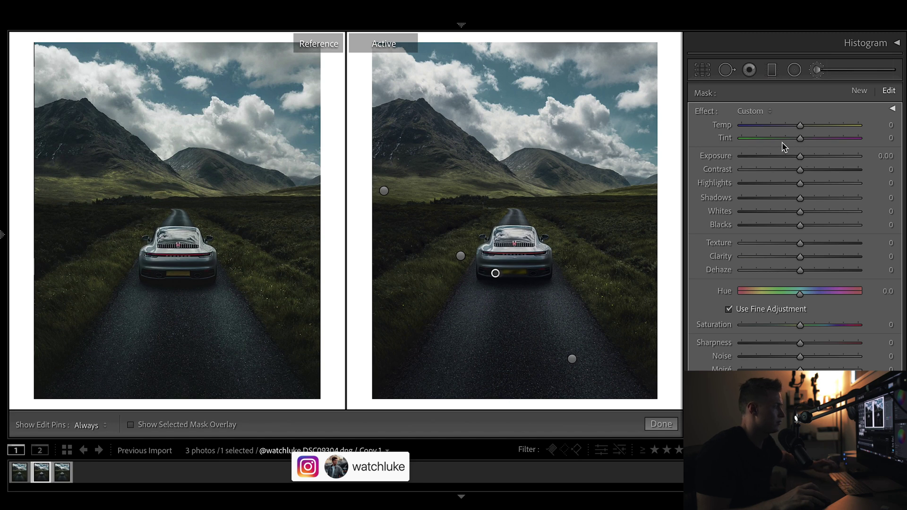
{"action": "key", "text": "ctrl+z"}
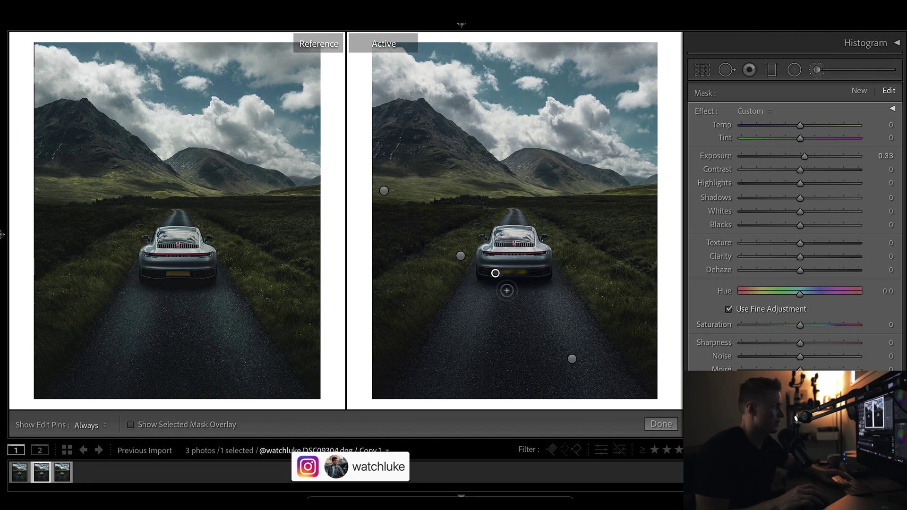
{"action": "key", "text": "o"}
{"action": "key", "text": "o"}
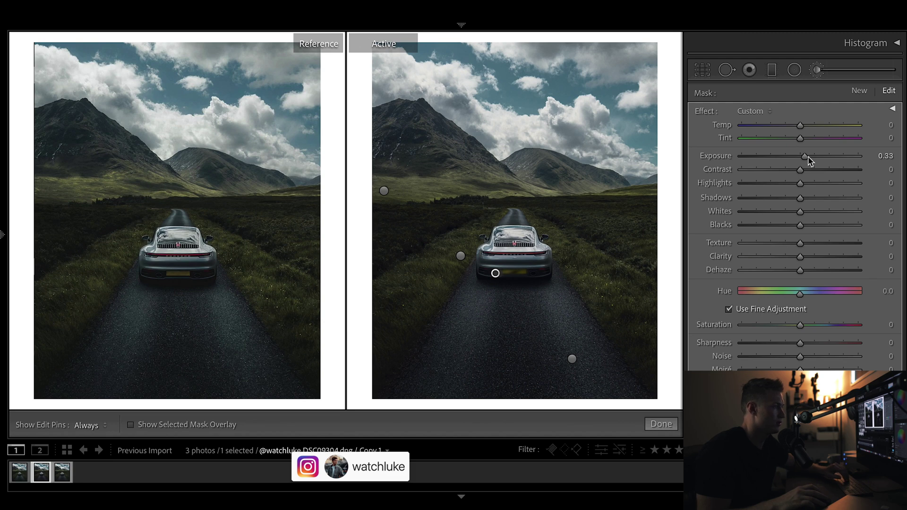
{"action": "left_click", "coordinate": [572, 359]}
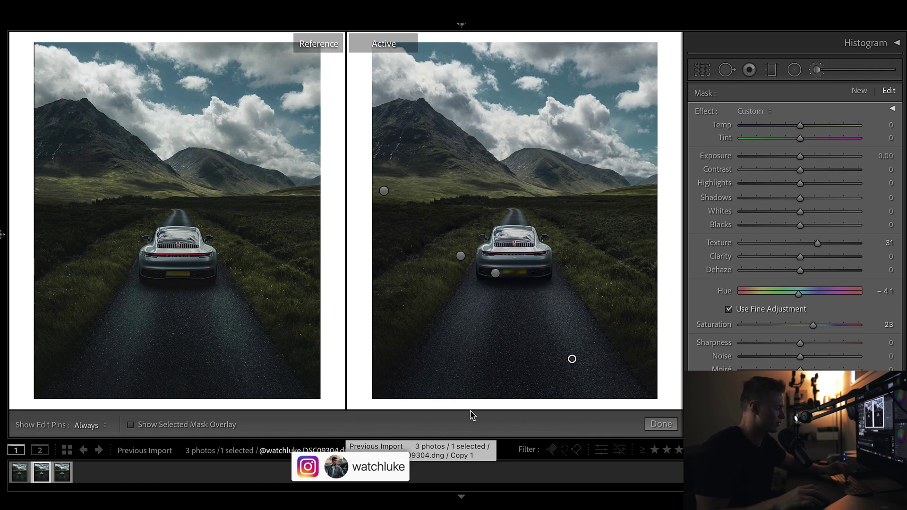
{"action": "key", "text": "o"}
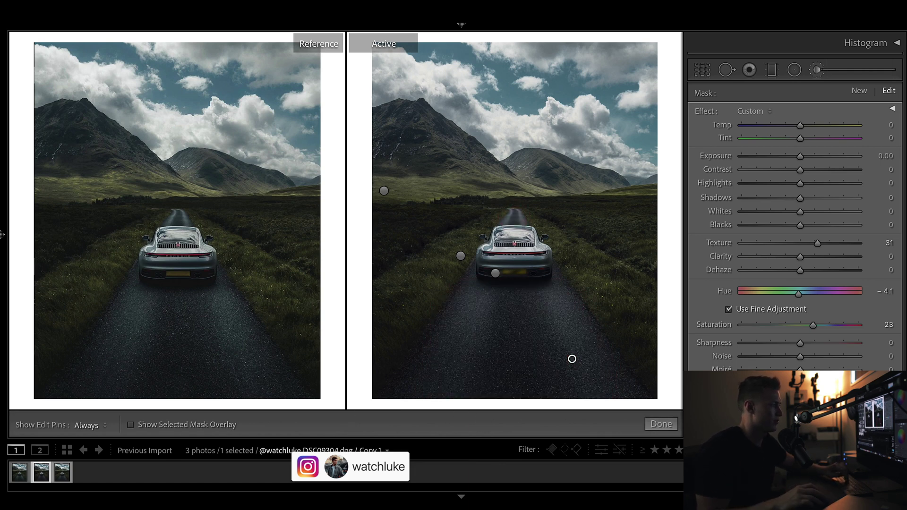
{"action": "double_click", "coordinate": [813, 327]}
{"action": "key", "text": "ctrl+z"}
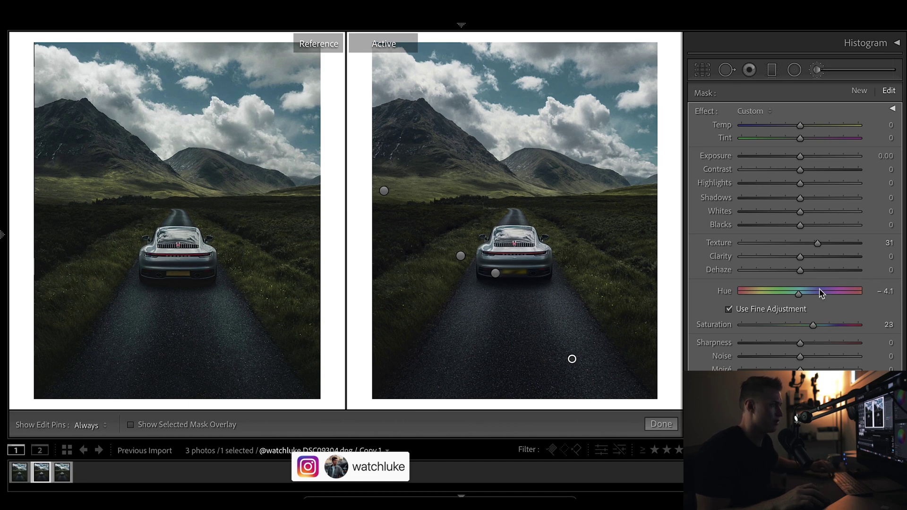
{"action": "double_click", "coordinate": [815, 242]}
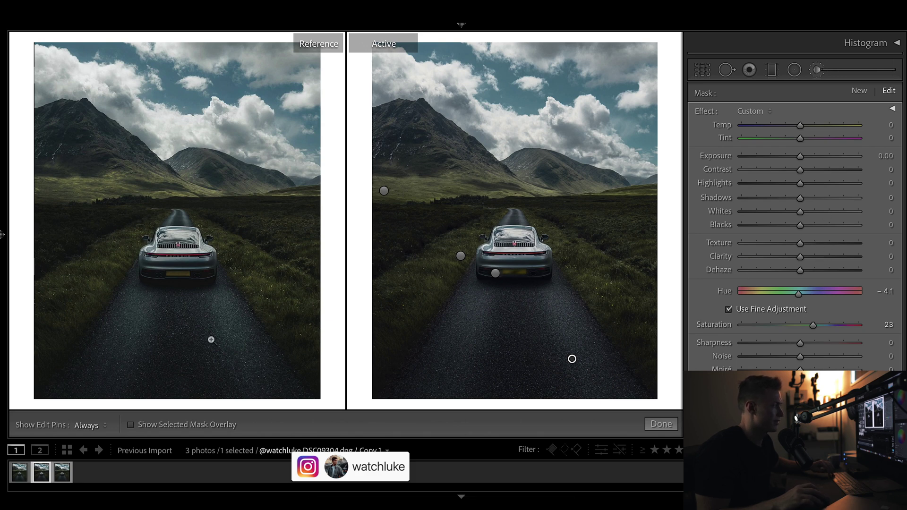
{"action": "key", "text": "ctrl+z"}
Step: Leave the brush and test the road graduated filter by resetting its −0.90 exposure, then restoring it
{"action": "left_click", "coordinate": [664, 425]}
{"action": "left_click", "coordinate": [772, 70]}
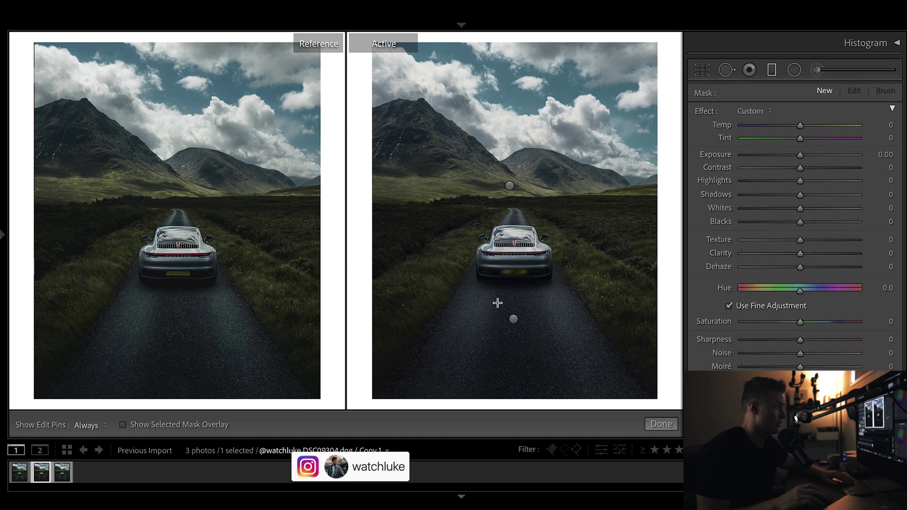
{"action": "left_click", "coordinate": [513, 319]}
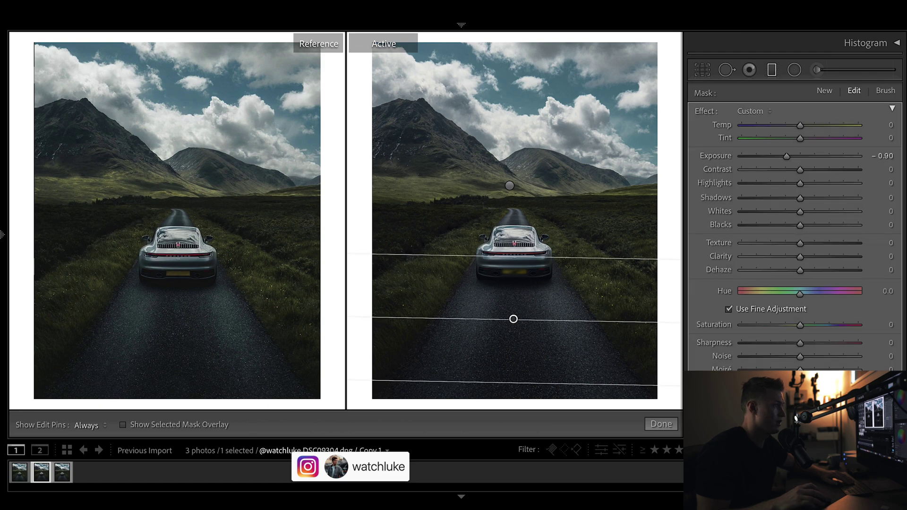
{"action": "double_click", "coordinate": [785, 157]}
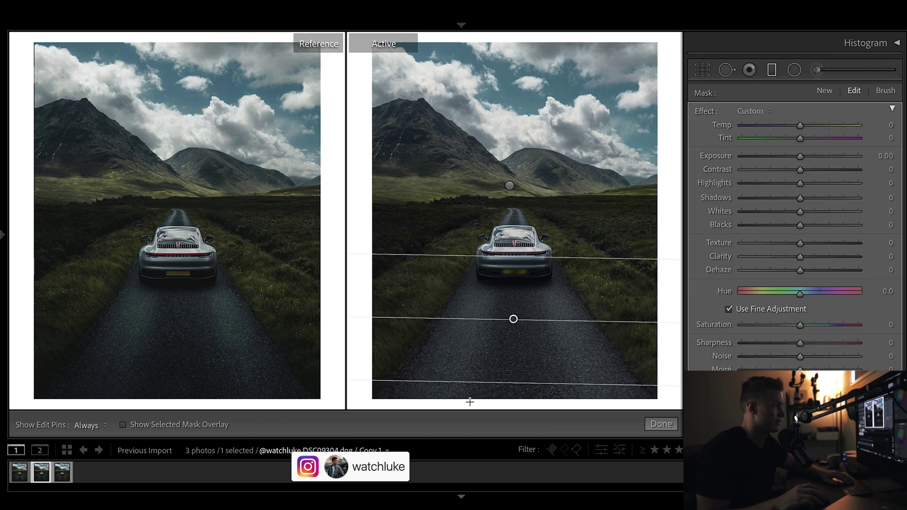
{"action": "key", "text": "ctrl+z"}
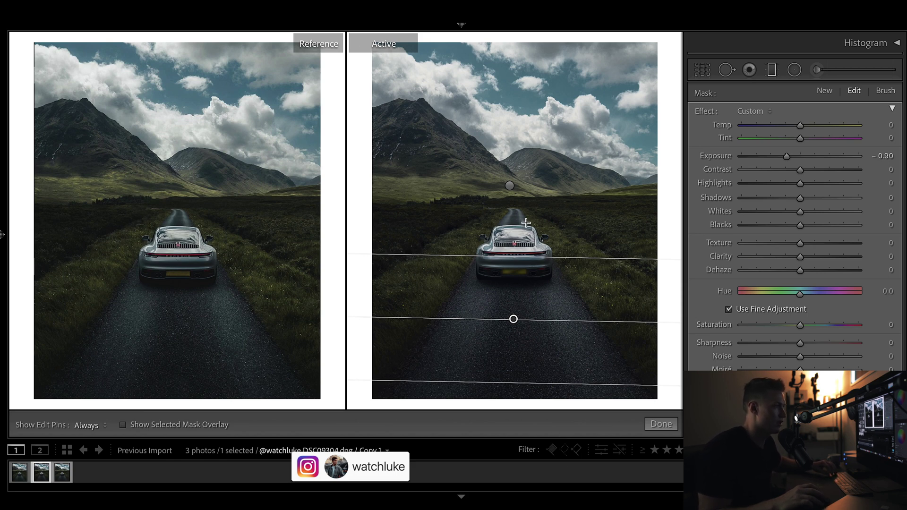
Step: Delete the graduated filter over the mountains to compare, then restore it
{"action": "left_click", "coordinate": [510, 186]}
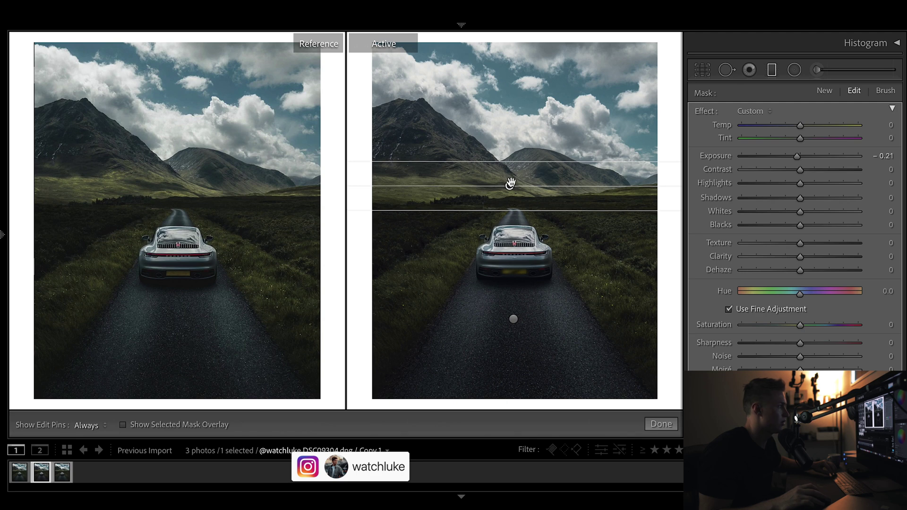
{"action": "right_click", "coordinate": [510, 185]}
{"action": "left_click", "coordinate": [554, 205]}
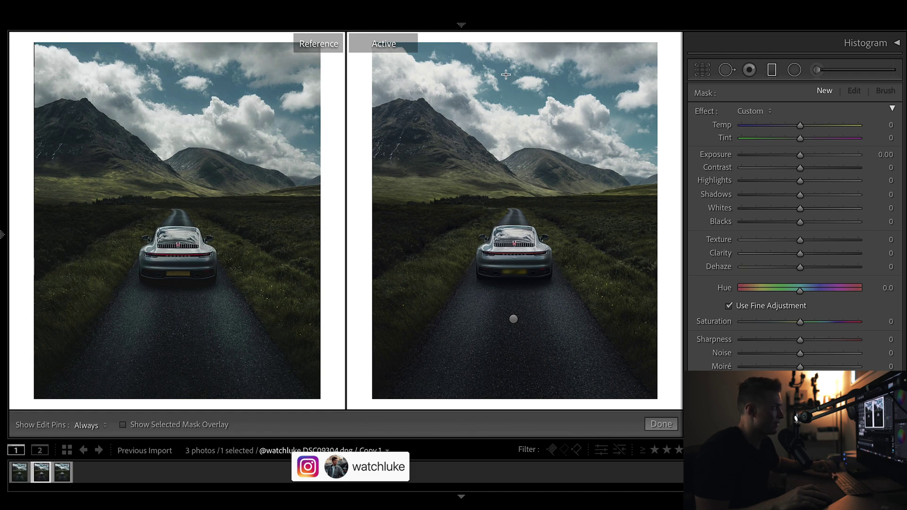
{"action": "key", "text": "ctrl+z"}
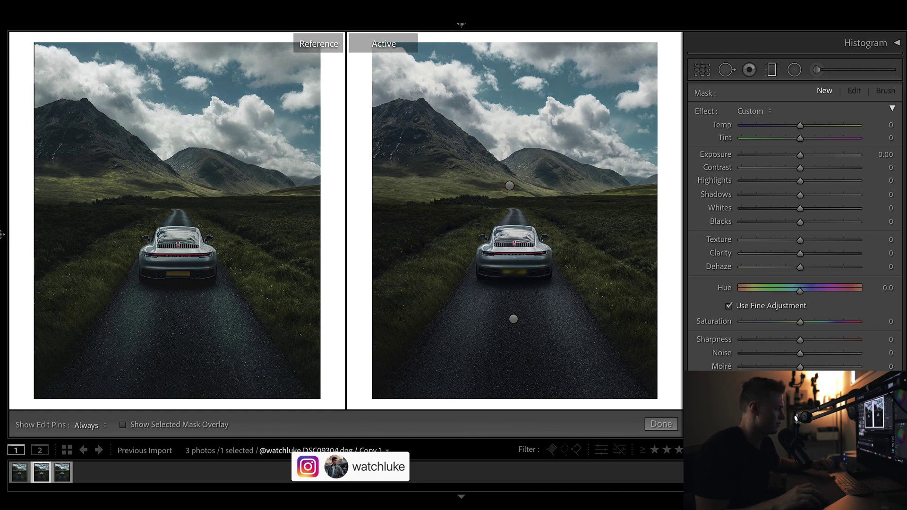
Step: Select the radial filter around the car, delete it to compare, then restore it
{"action": "left_click", "coordinate": [793, 70]}
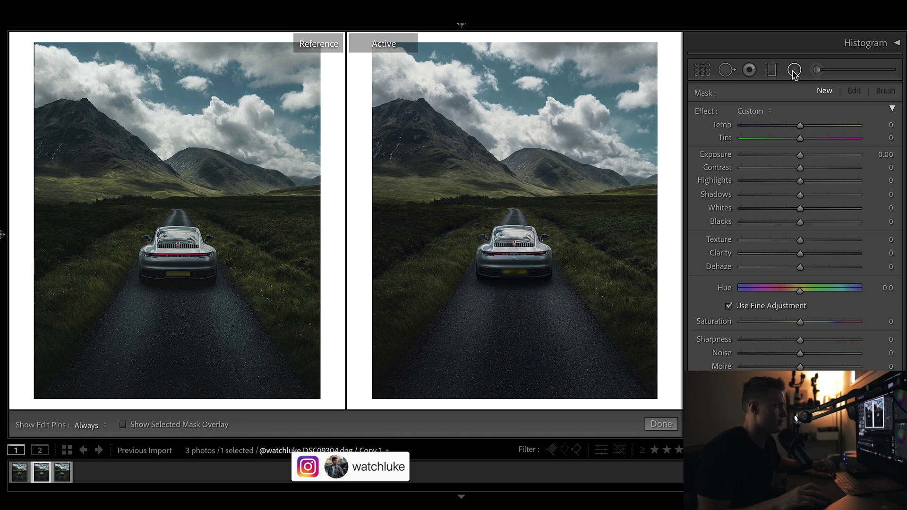
{"action": "left_click", "coordinate": [515, 250]}
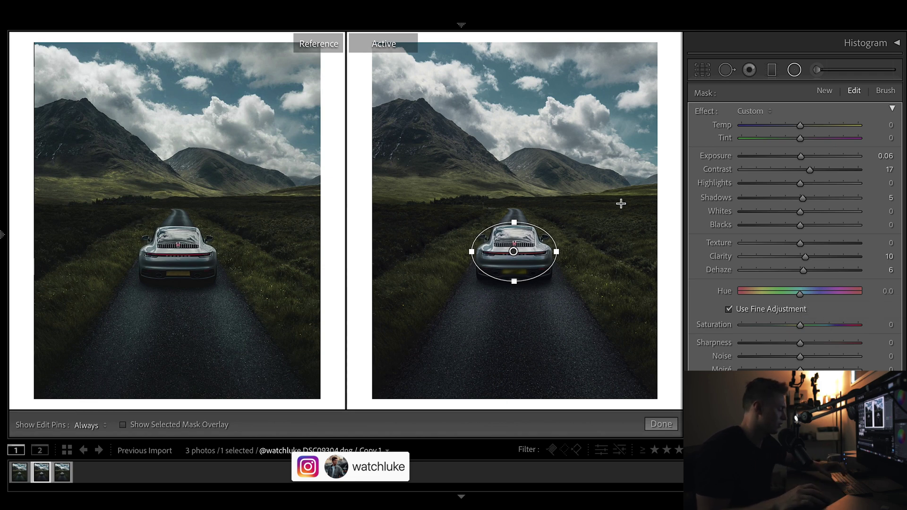
{"action": "right_click", "coordinate": [514, 252]}
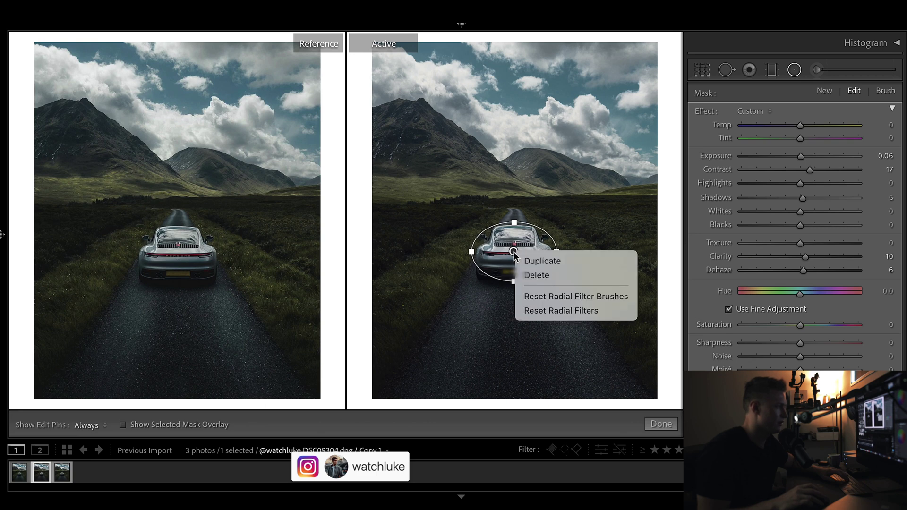
{"action": "left_click", "coordinate": [534, 273]}
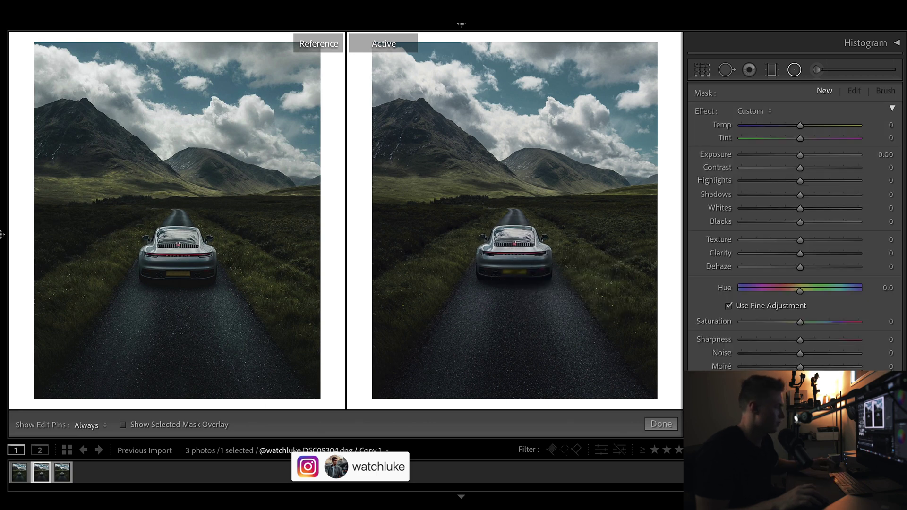
{"action": "key", "text": "ctrl+z"}
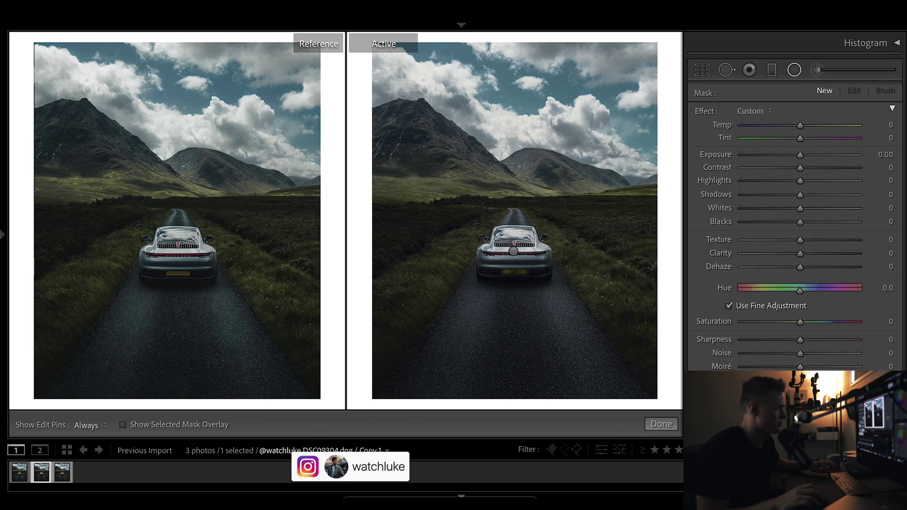
Step: Test the car mask's Dehaze at 0 and 100 and Clarity at 0, restoring Dehaze 6 and Clarity 10
{"action": "left_click", "coordinate": [512, 249]}
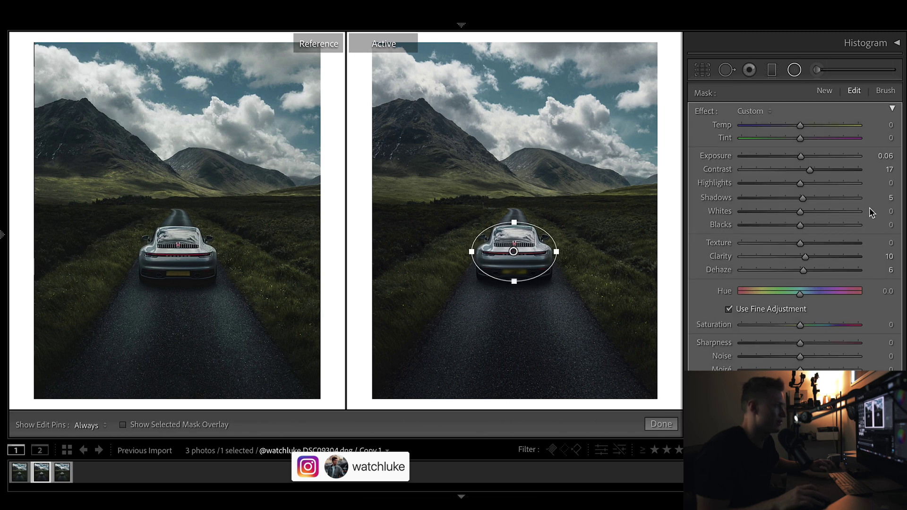
{"action": "double_click", "coordinate": [802, 270]}
{"action": "key", "text": "ctrl+z"}
{"action": "left_click_drag", "start_coordinate": [804, 268], "coordinate": [860, 276]}
{"action": "key", "text": "ctrl+z"}
{"action": "double_click", "coordinate": [805, 256]}
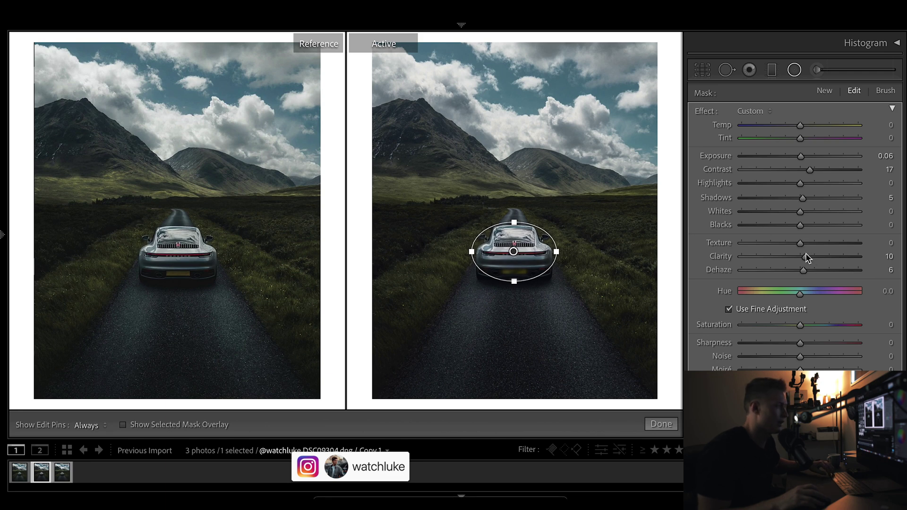
{"action": "key", "text": "ctrl+z"}
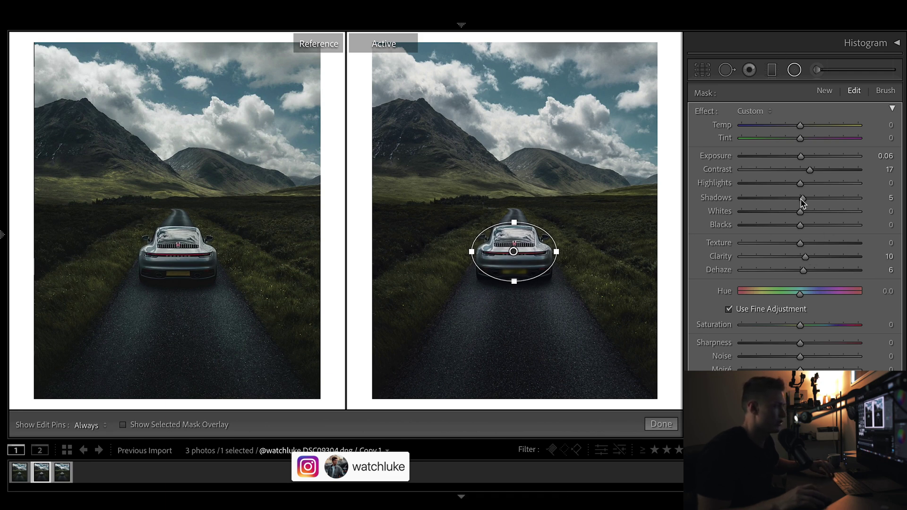
Step: Test resetting the mask's Shadows, Contrast and Exposure, restoring Contrast 17 and Exposure 0.06
{"action": "double_click", "coordinate": [802, 199]}
{"action": "double_click", "coordinate": [808, 171]}
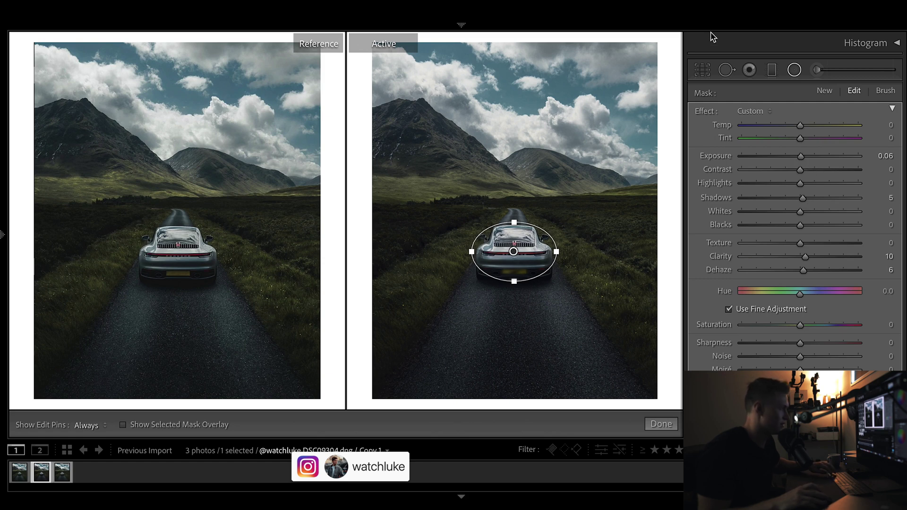
{"action": "key", "text": "ctrl+z"}
{"action": "double_click", "coordinate": [801, 159]}
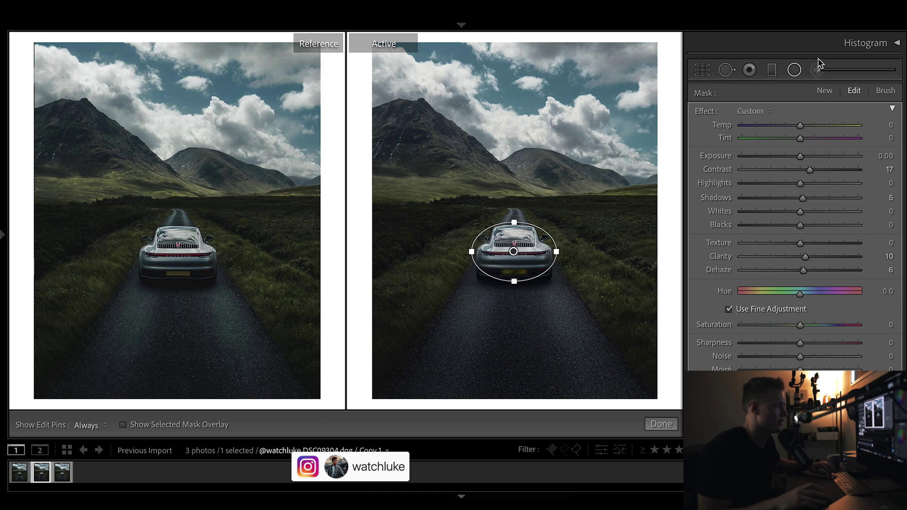
{"action": "key", "text": "ctrl+z"}
{"action": "scroll", "coordinate": [795, 226], "scroll_direction": "up", "scroll_amount": 2}
Step: Finish the car mask and switch the tone curve to its red channel
{"action": "left_click", "coordinate": [661, 424]}
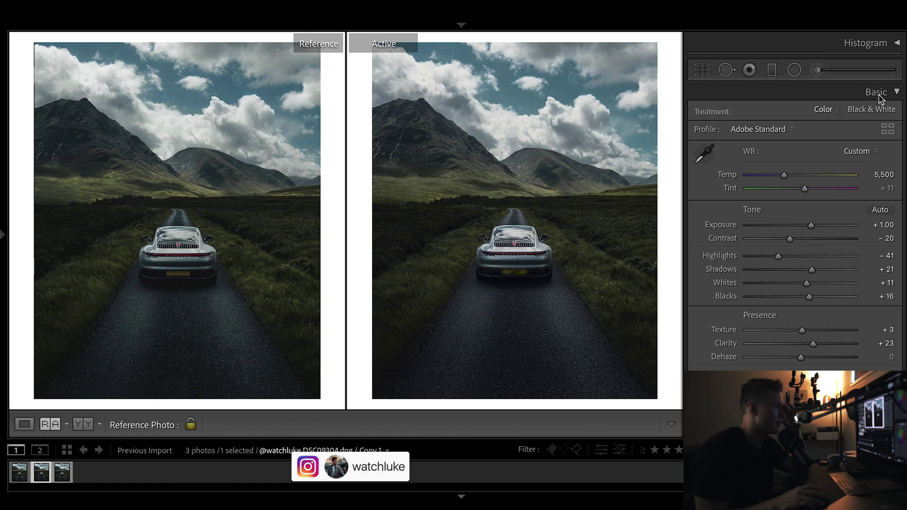
{"action": "scroll", "coordinate": [779, 259], "scroll_direction": "down", "scroll_amount": 5}
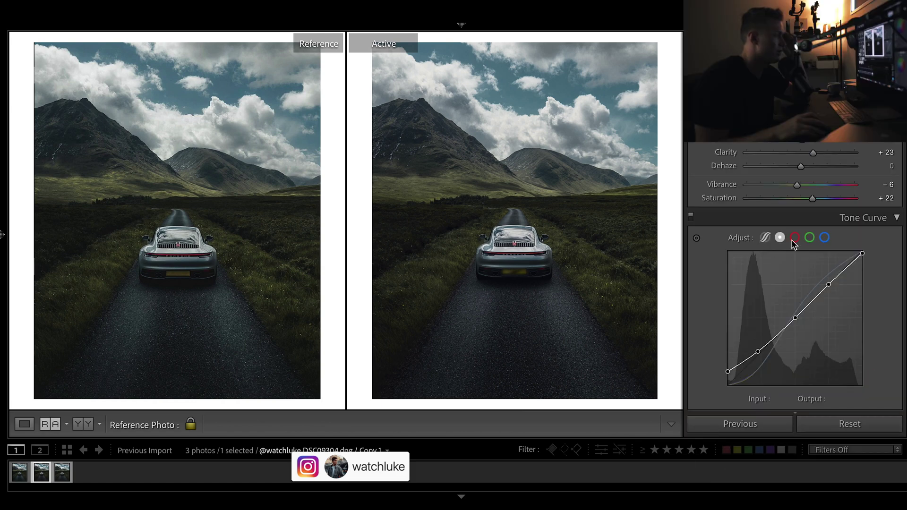
{"action": "left_click", "coordinate": [794, 238]}
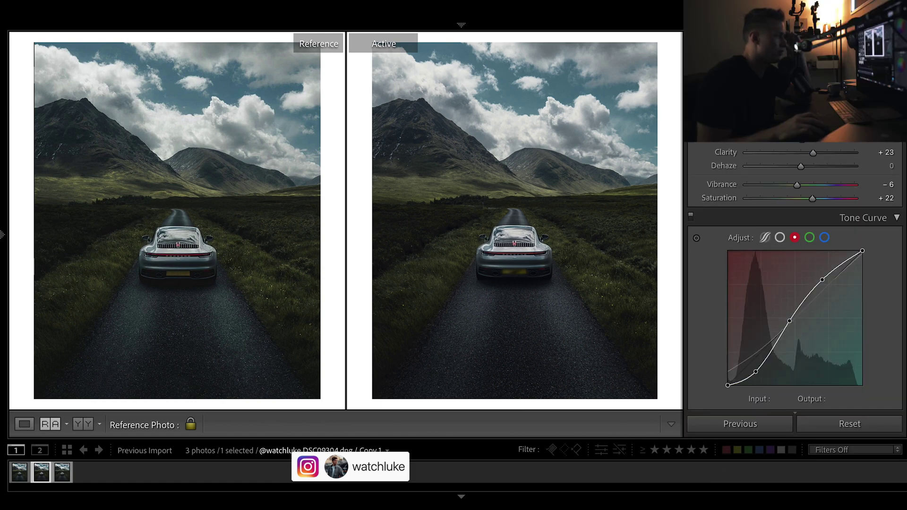
{"action": "scroll", "coordinate": [795, 283], "scroll_direction": "down", "scroll_amount": 10}
{"action": "scroll", "coordinate": [797, 214], "scroll_direction": "down", "scroll_amount": 3}
{"action": "scroll", "coordinate": [797, 214], "scroll_direction": "up", "scroll_amount": 10}
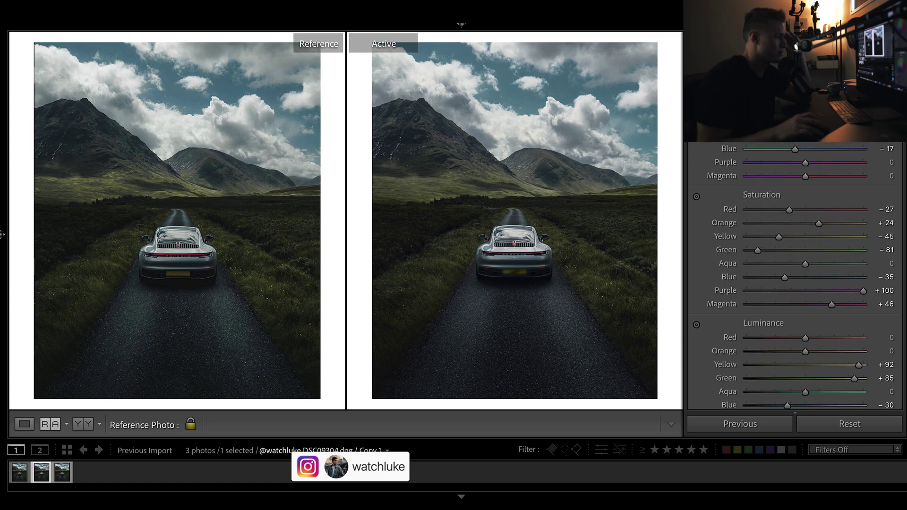
Step: Try Blue hue shifts toward teal-green, teal and purple, keeping Blue hue at −17
{"action": "left_click_drag", "start_coordinate": [862, 211], "coordinate": [795, 210]}
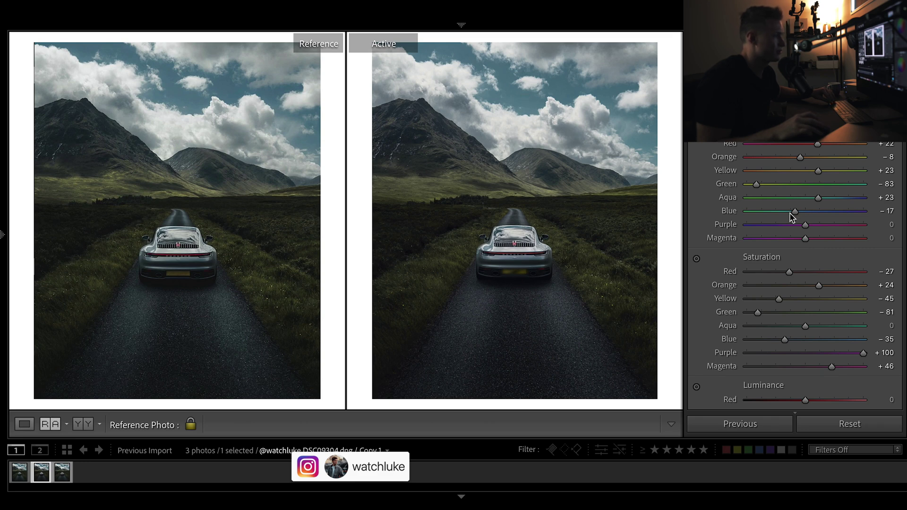
{"action": "left_click_drag", "start_coordinate": [795, 211], "coordinate": [752, 211]}
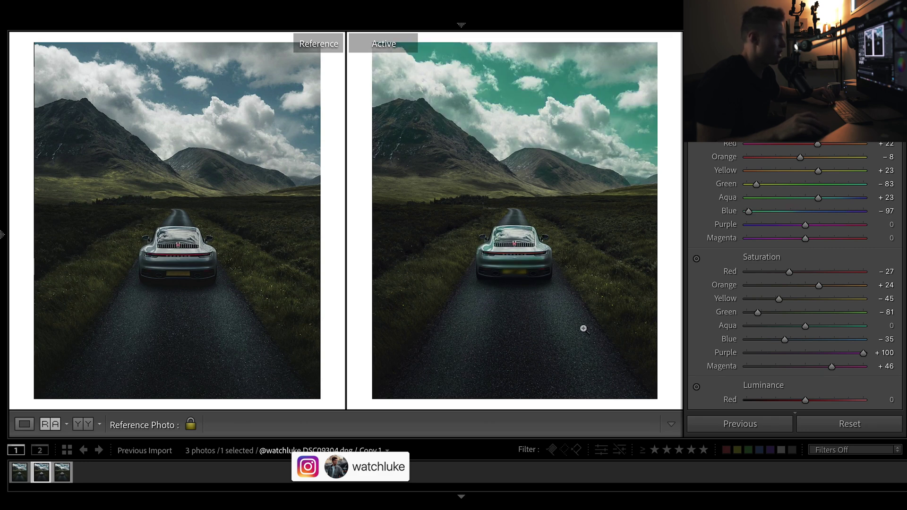
{"action": "key", "text": "ctrl+z"}
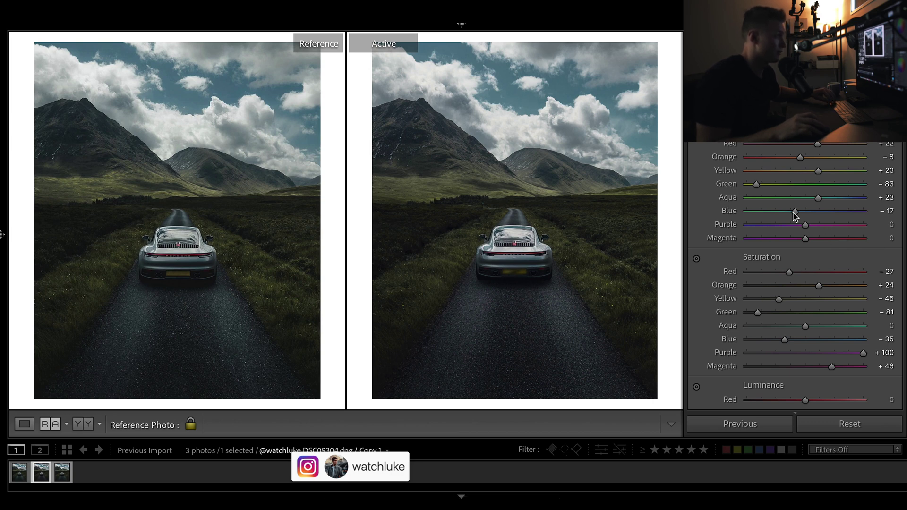
{"action": "left_click_drag", "start_coordinate": [795, 211], "coordinate": [773, 211]}
{"action": "key", "text": "ctrl+z"}
{"action": "left_click_drag", "start_coordinate": [795, 211], "coordinate": [818, 211]}
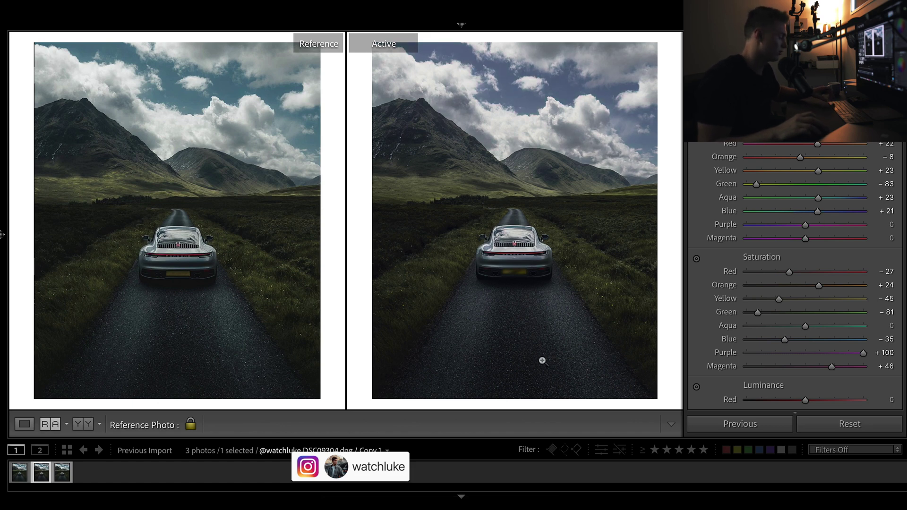
{"action": "key", "text": "ctrl+z"}
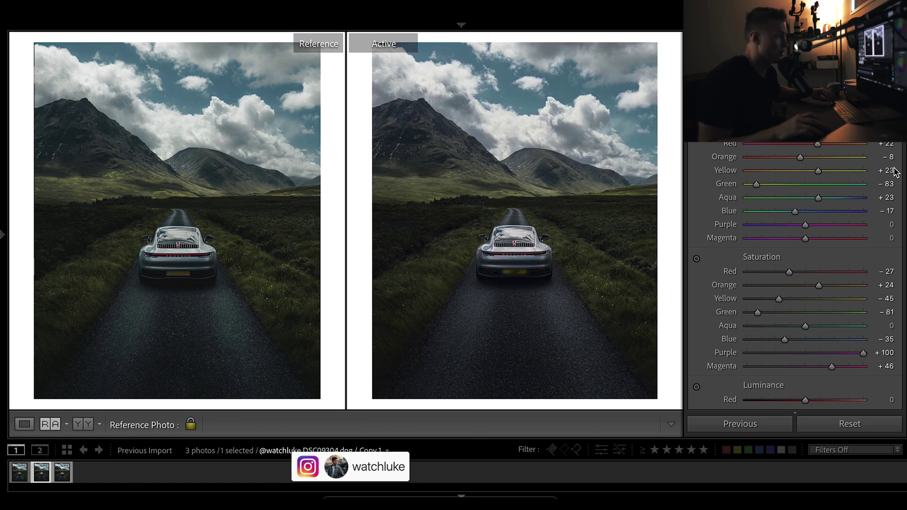
Step: Display the green channel of the tone curve
{"action": "scroll", "coordinate": [895, 172], "scroll_direction": "up", "scroll_amount": 10}
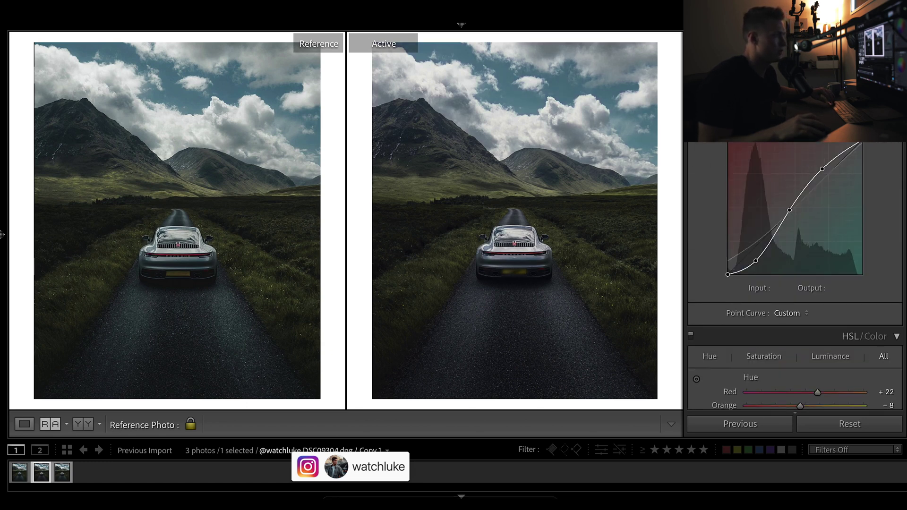
{"action": "scroll", "coordinate": [850, 225], "scroll_direction": "up", "scroll_amount": 3}
{"action": "left_click", "coordinate": [810, 217]}
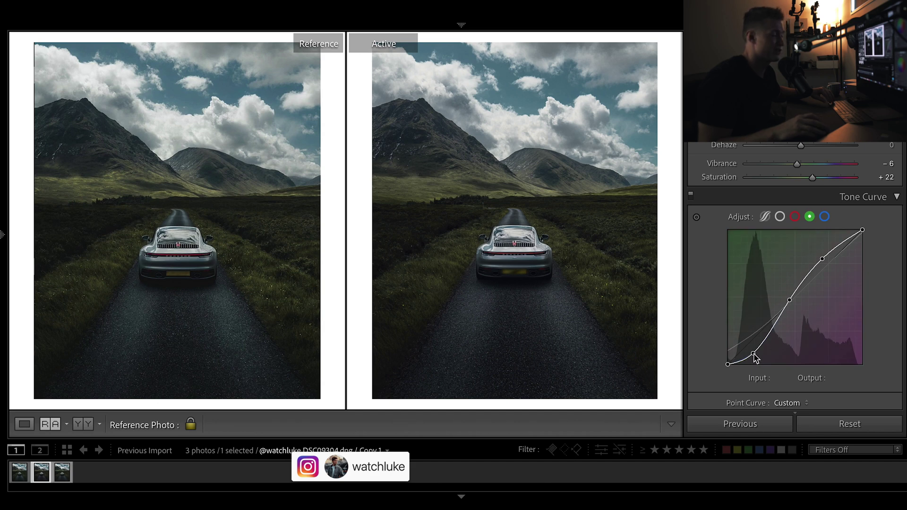
Step: Test nudging the green curve's lower point, keeping it at 48/21
{"action": "mouse_move", "coordinate": [754, 351]}
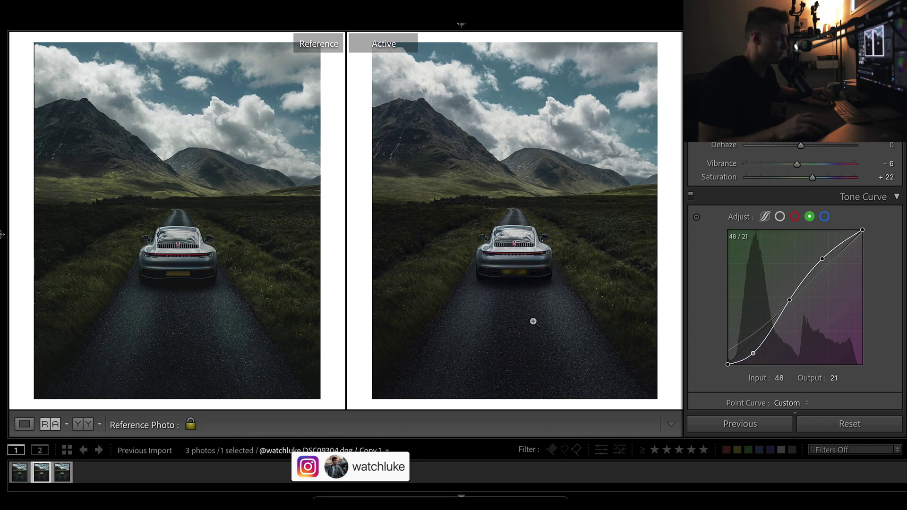
{"action": "left_click_drag", "start_coordinate": [753, 355], "coordinate": [754, 356]}
{"action": "key", "text": "ctrl+z"}
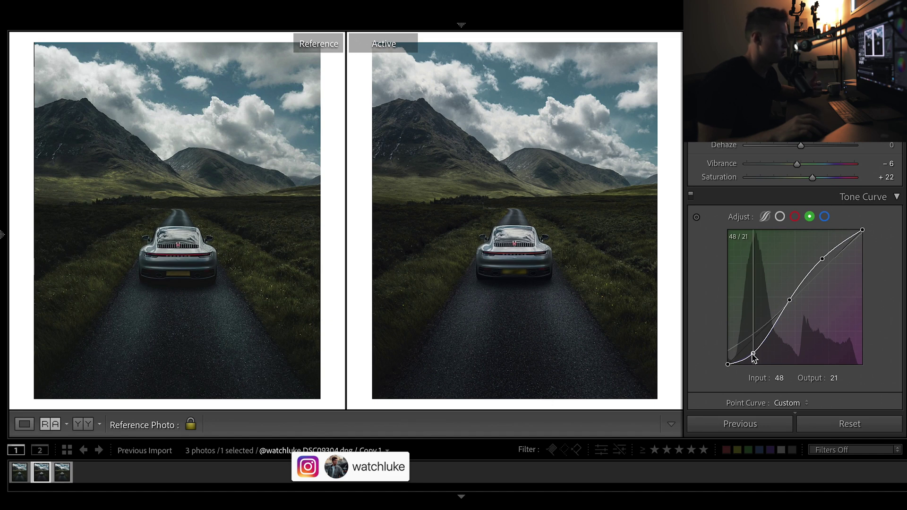
{"action": "left_click_drag", "start_coordinate": [753, 355], "coordinate": [752, 356]}
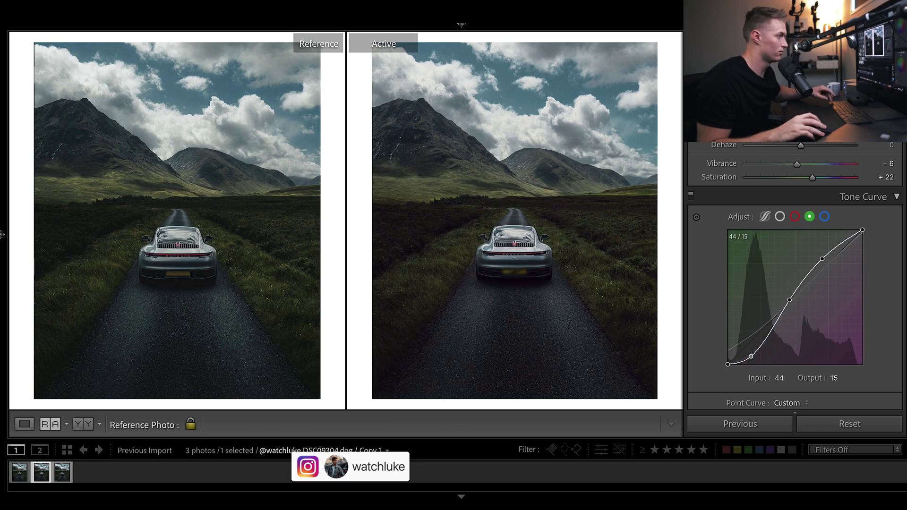
{"action": "scroll", "coordinate": [795, 284], "scroll_direction": "down", "scroll_amount": 1}
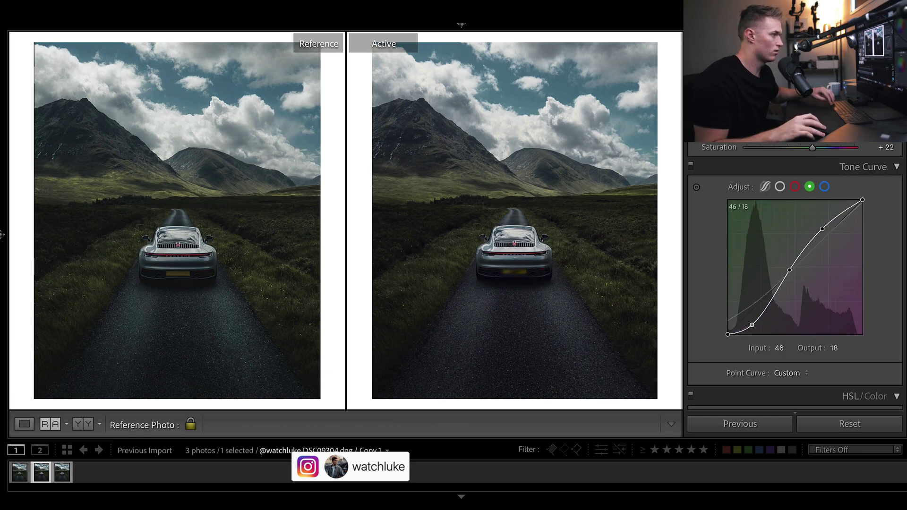
{"action": "key", "text": "ctrl+z"}
{"action": "key", "text": "ctrl+z"}
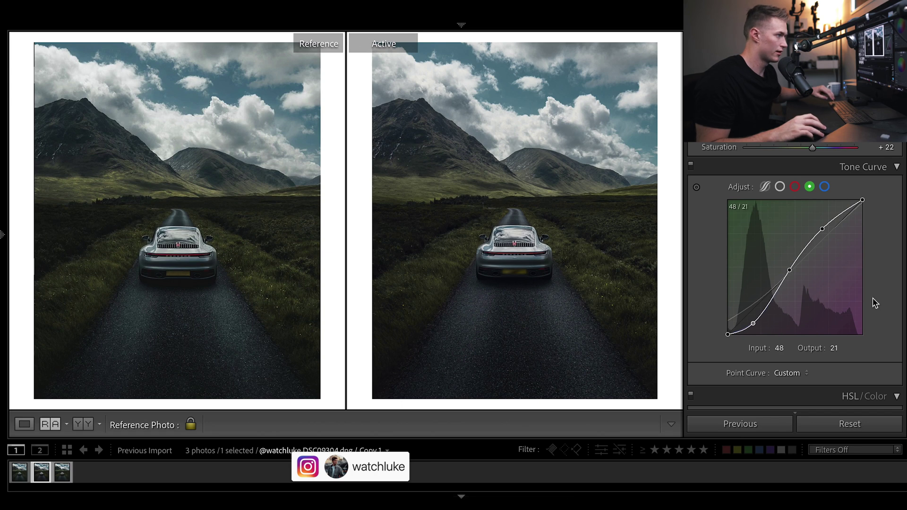
Step: Compare the blue, green and red curve channels, ending on blue, and scroll to Color Grading Shadows
{"action": "left_click", "coordinate": [824, 187]}
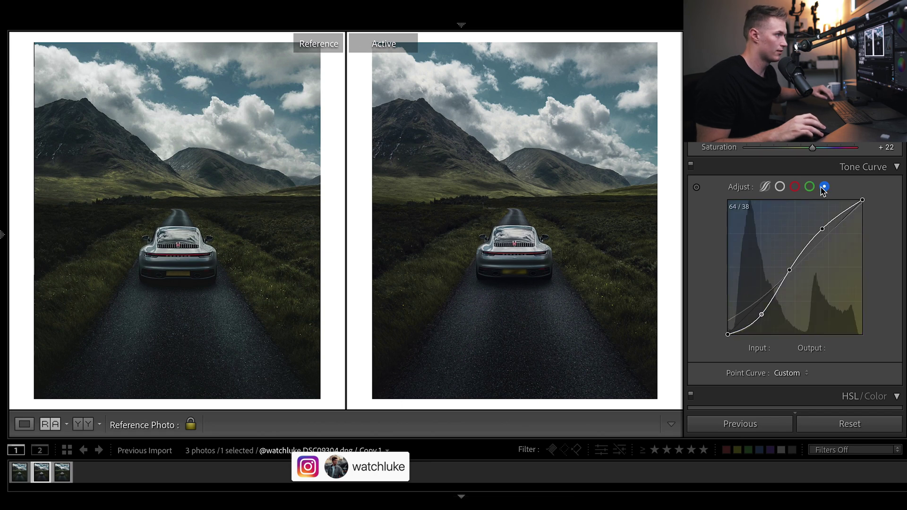
{"action": "left_click", "coordinate": [810, 187]}
{"action": "left_click", "coordinate": [795, 187]}
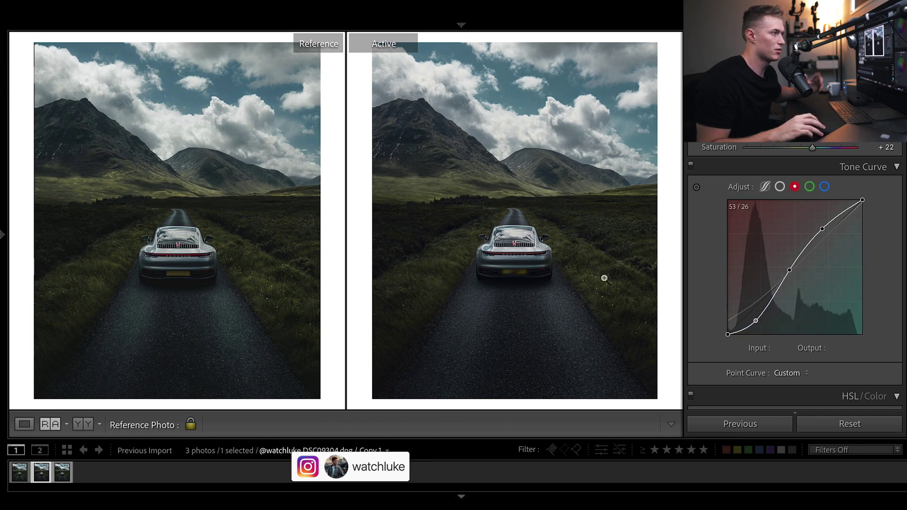
{"action": "left_click", "coordinate": [810, 187]}
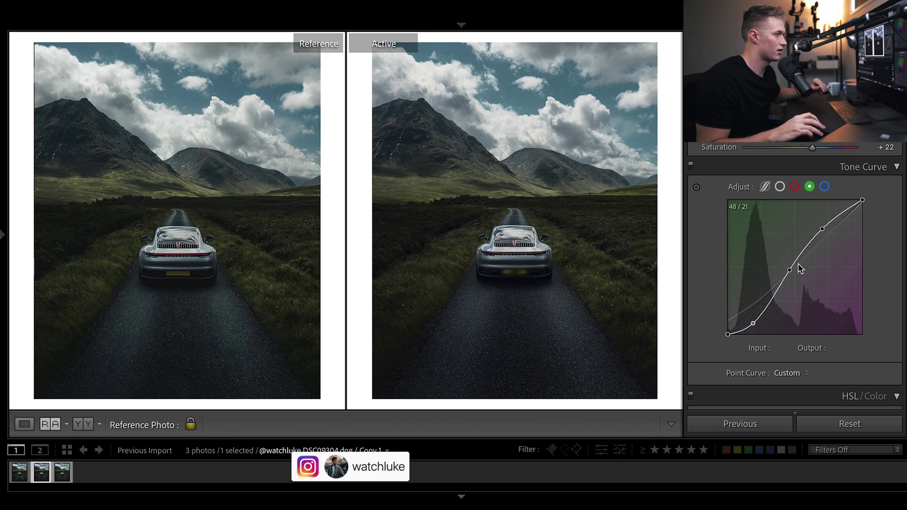
{"action": "left_click", "coordinate": [824, 187]}
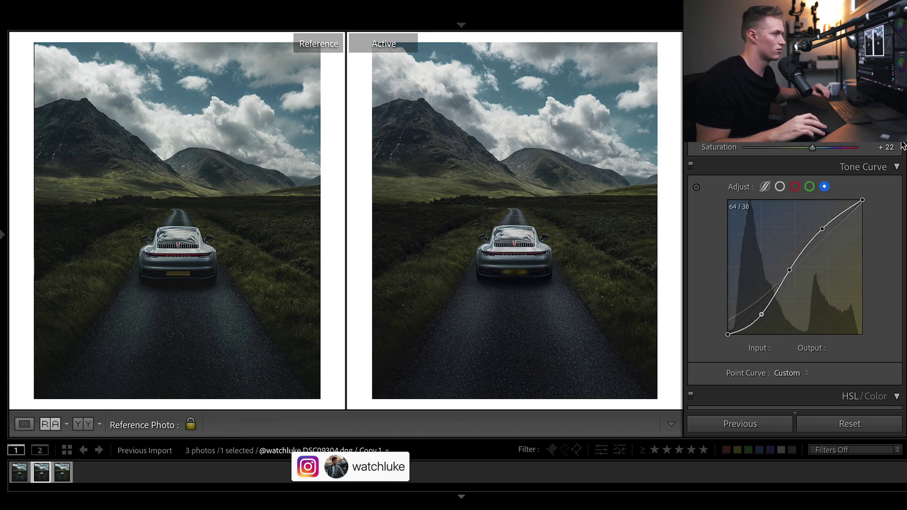
{"action": "scroll", "coordinate": [795, 274], "scroll_direction": "down", "scroll_amount": 10}
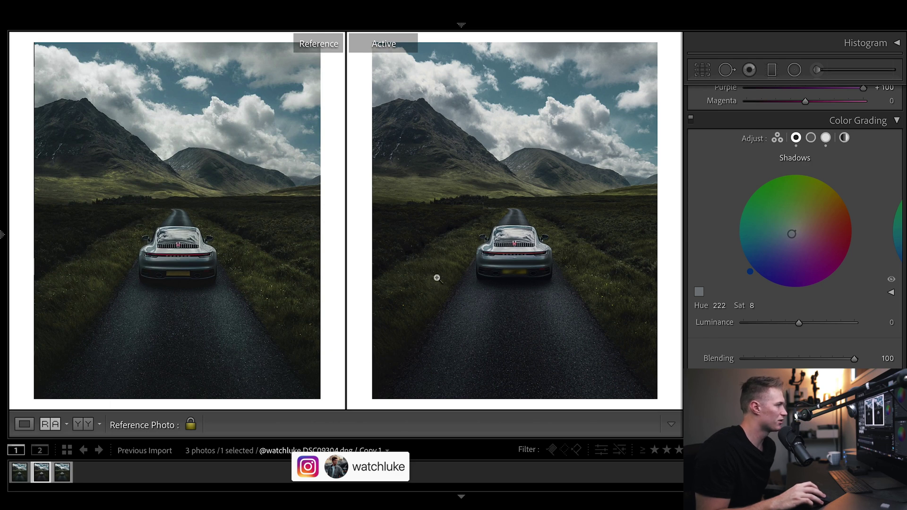
Step: Review the brush edits by hiding and reshowing their pins and selecting one, then exit the brush
{"action": "left_click", "coordinate": [817, 70]}
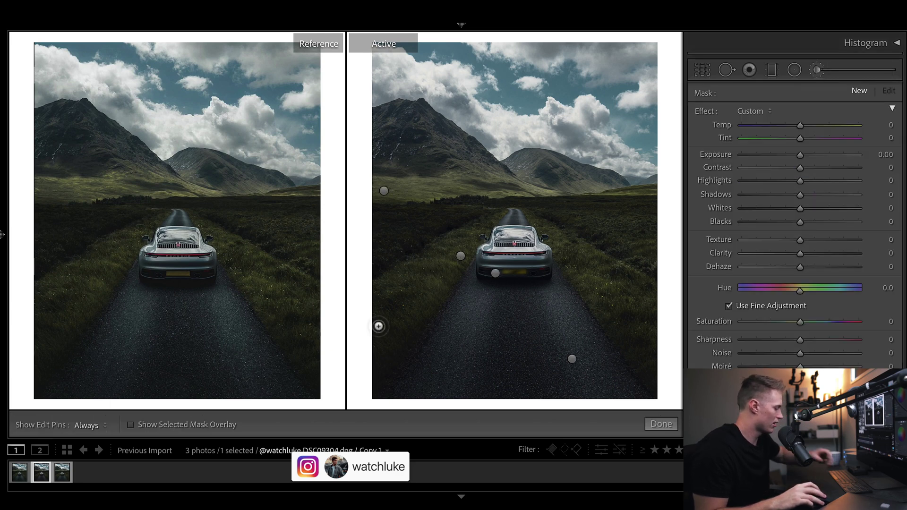
{"action": "key", "text": "h"}
{"action": "key", "text": "h"}
{"action": "left_click", "coordinate": [427, 294]}
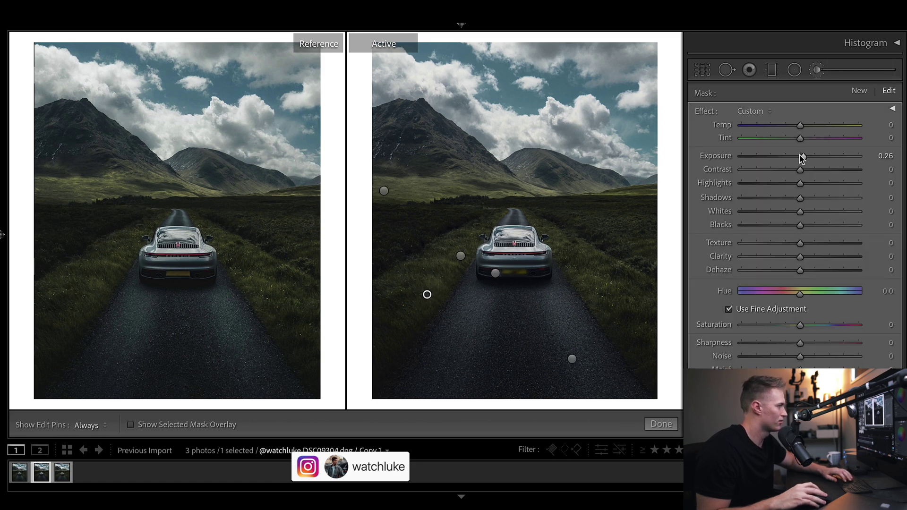
{"action": "left_click", "coordinate": [661, 424]}
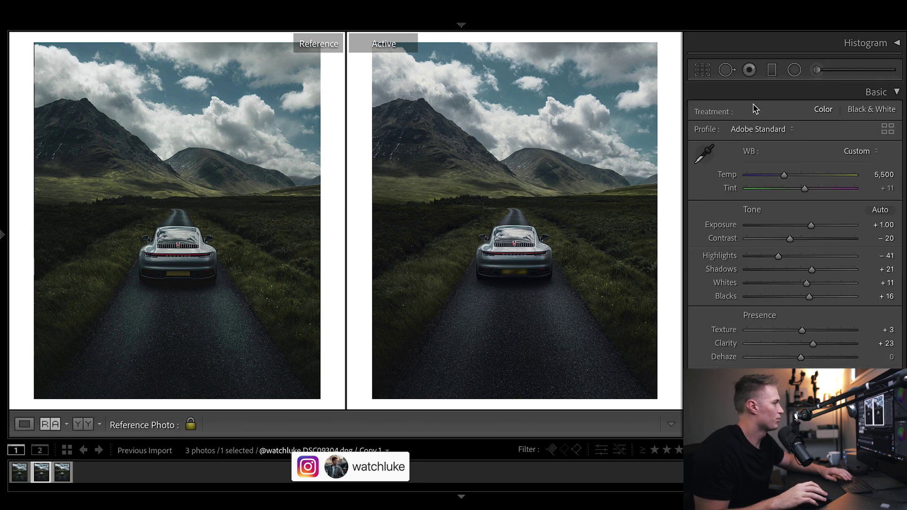
Step: Delete the clone spot behind the car and finish spot removal
{"action": "left_click", "coordinate": [726, 70]}
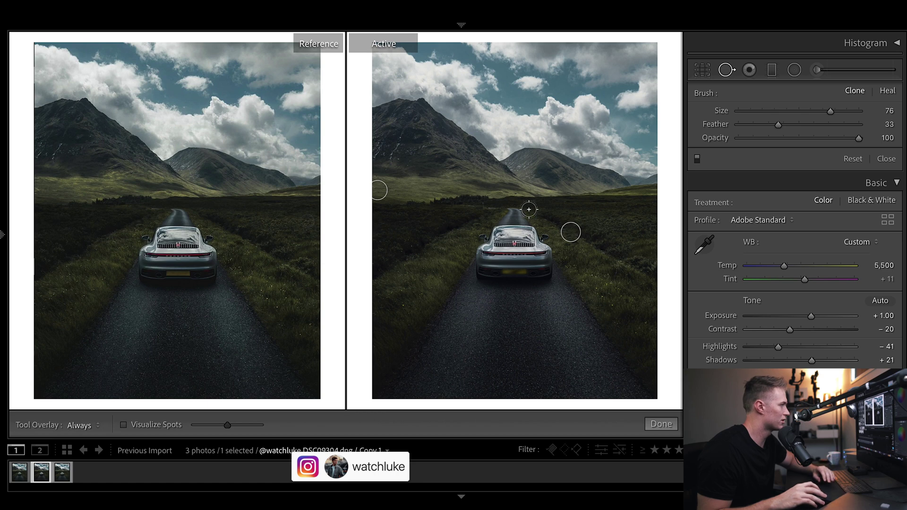
{"action": "mouse_move", "coordinate": [580, 234]}
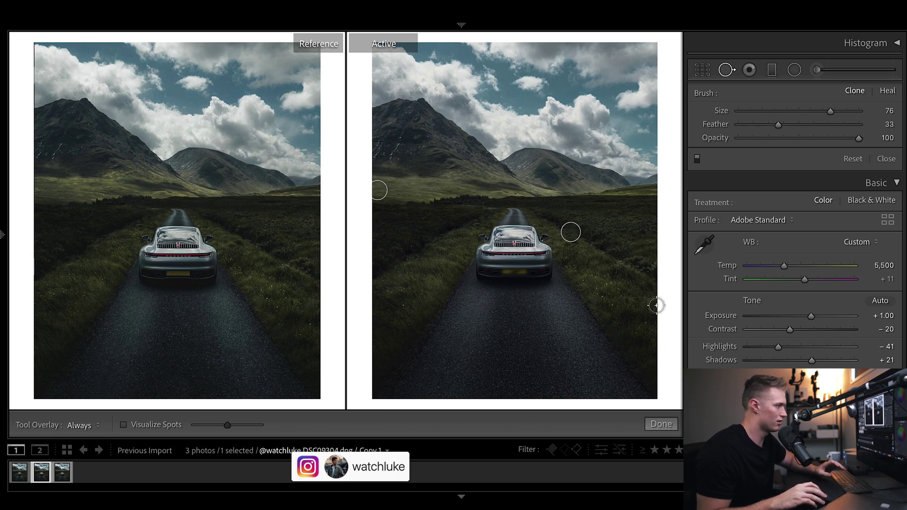
{"action": "right_click", "coordinate": [571, 229]}
{"action": "left_click", "coordinate": [613, 293]}
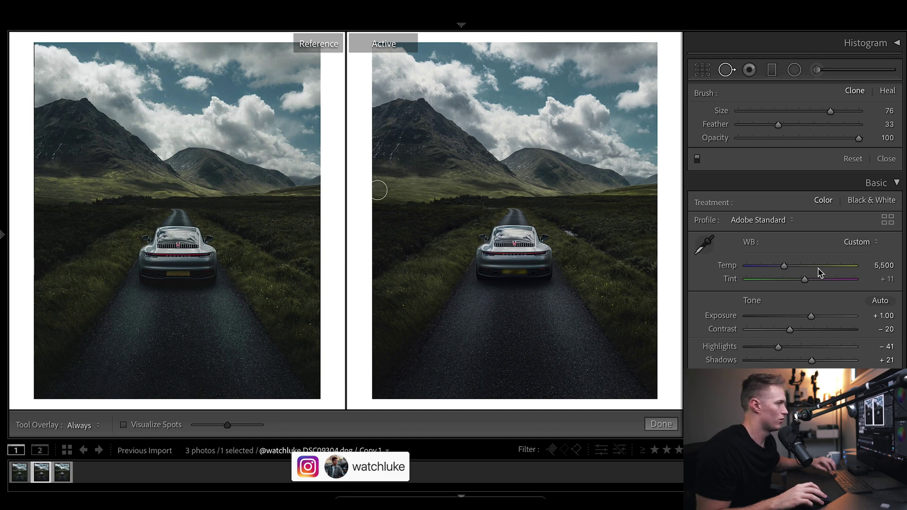
{"action": "left_click", "coordinate": [661, 423]}
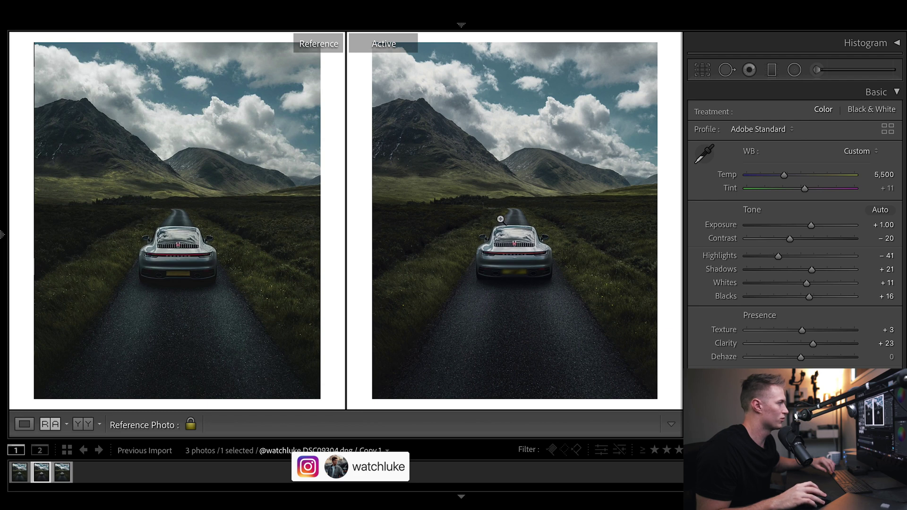
Step: Zoom in to inspect the road and the car up close
{"action": "left_click", "coordinate": [476, 211]}
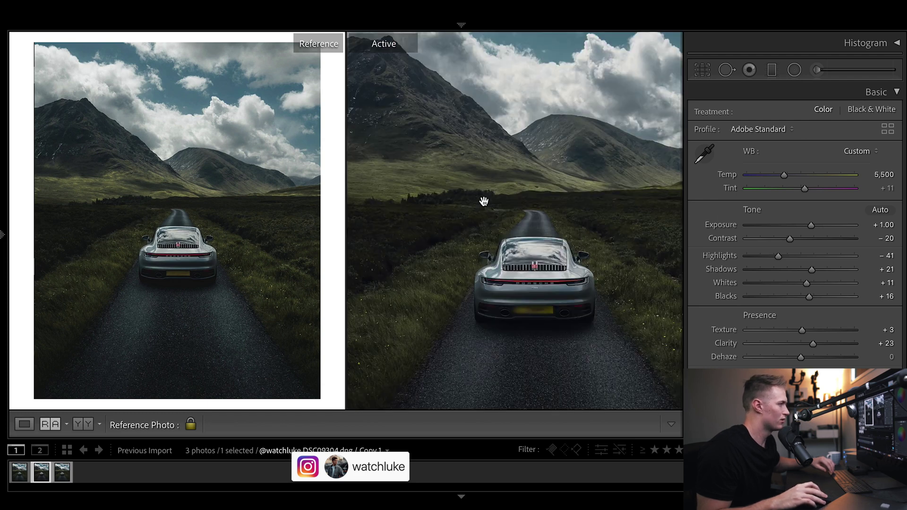
{"action": "left_click", "coordinate": [485, 202]}
{"action": "left_click", "coordinate": [484, 202]}
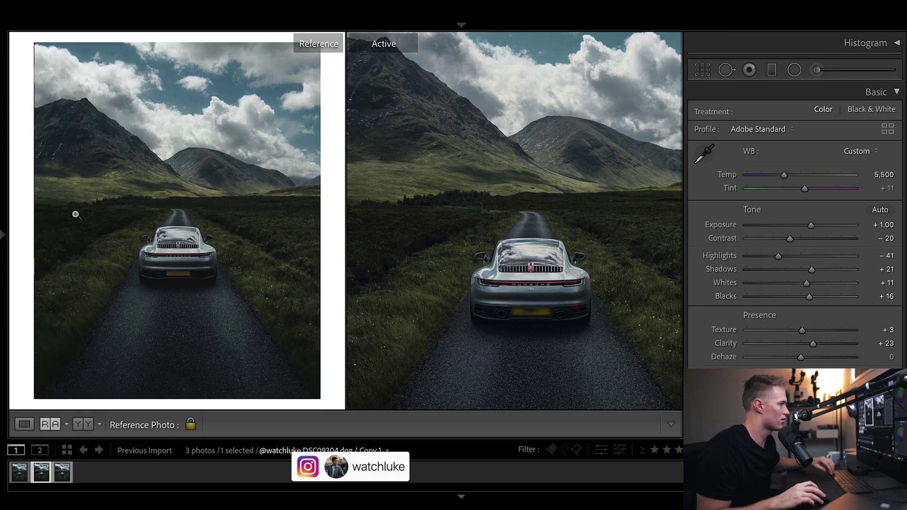
{"action": "left_click", "coordinate": [527, 189]}
{"action": "left_click", "coordinate": [531, 193]}
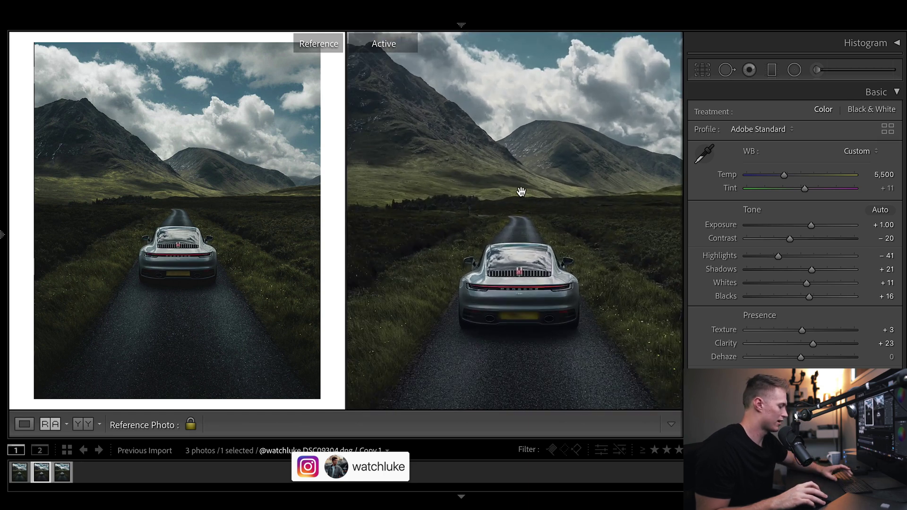
Step: Add and delete a test clone spot at the road's far end, then return to the full photo
{"action": "left_click", "coordinate": [728, 71]}
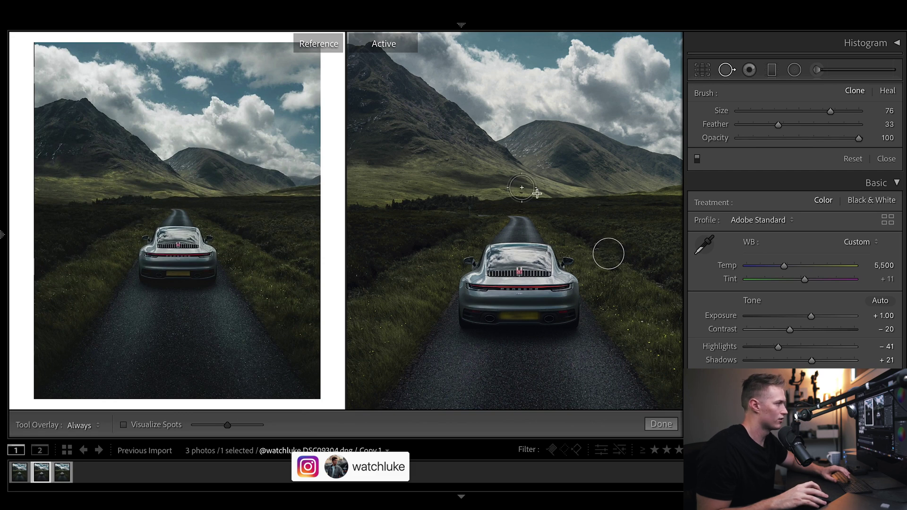
{"action": "left_click", "coordinate": [521, 187]}
{"action": "left_click", "coordinate": [521, 188]}
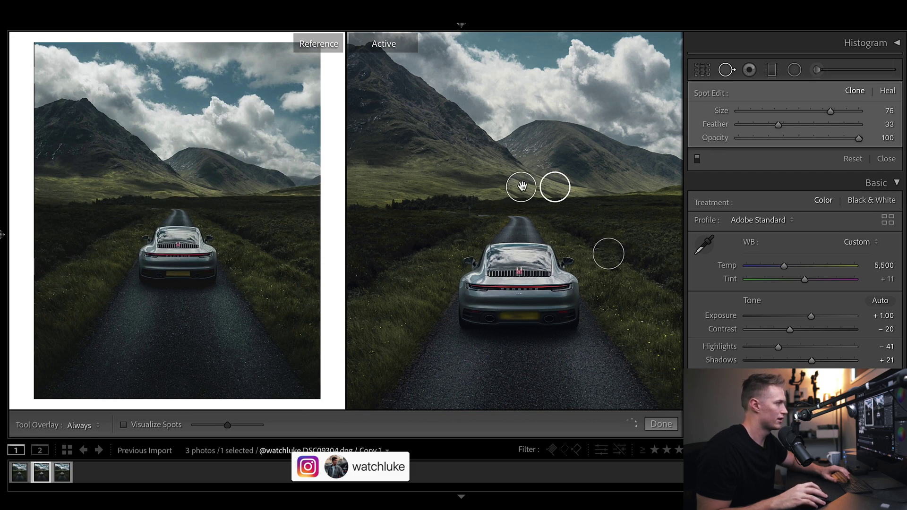
{"action": "right_click", "coordinate": [522, 187]}
{"action": "left_click", "coordinate": [569, 255]}
{"action": "left_click", "coordinate": [661, 423]}
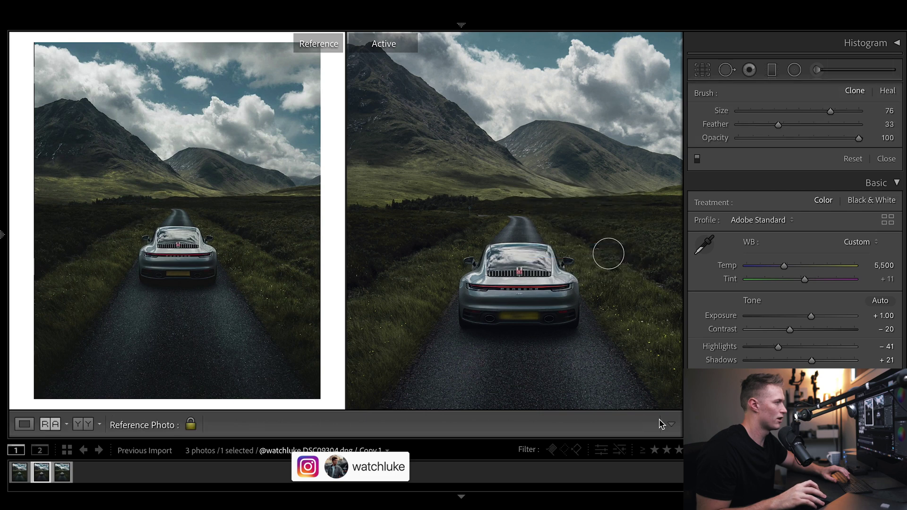
{"action": "left_click", "coordinate": [543, 176]}
{"action": "left_click", "coordinate": [727, 76]}
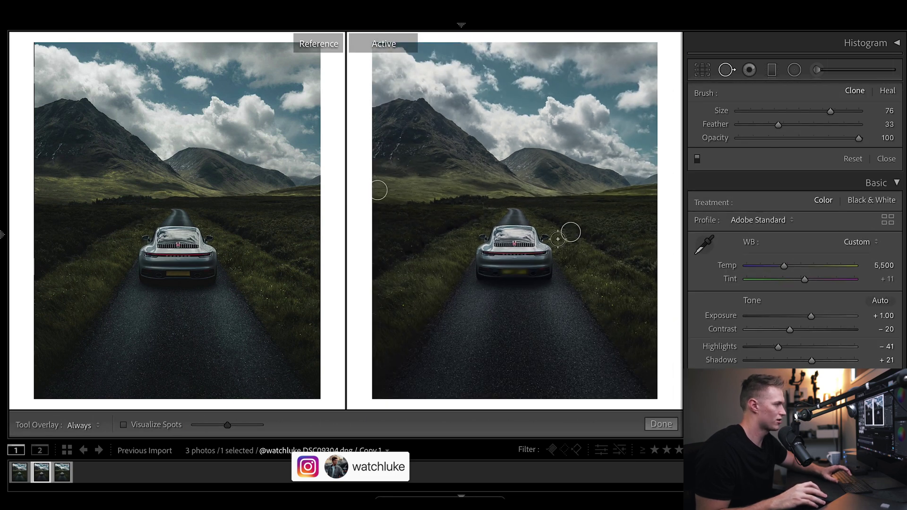
{"action": "left_click", "coordinate": [662, 424]}
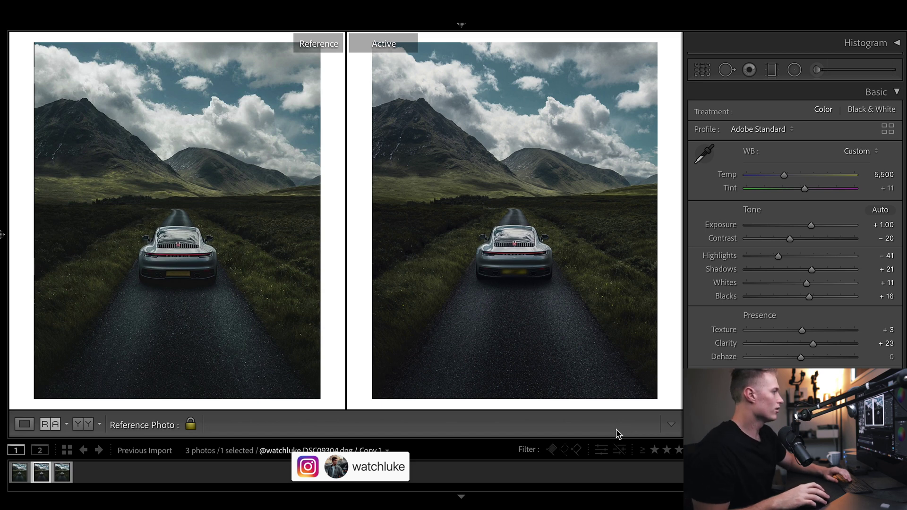
Step: Set Purple hue to −100, Aqua hue to +41 and Red hue to +27
{"action": "scroll", "coordinate": [905, 122], "scroll_direction": "down", "scroll_amount": 15}
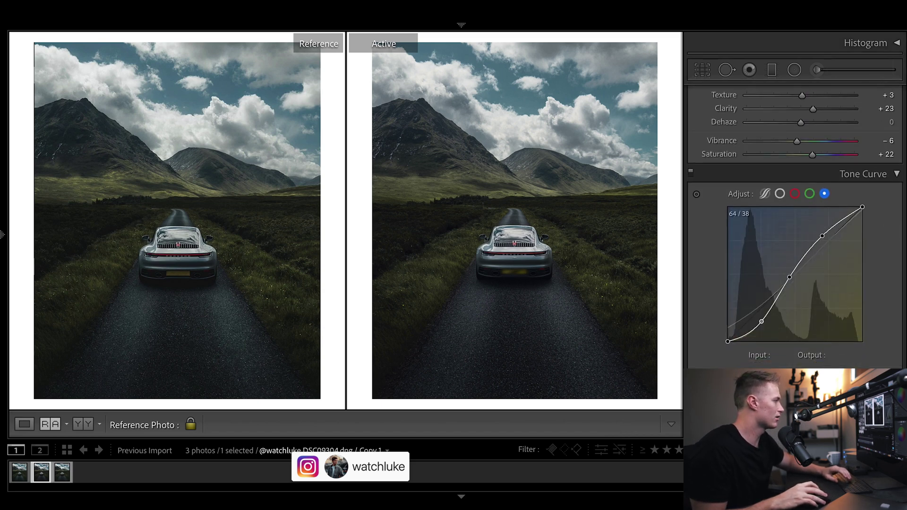
{"action": "scroll", "coordinate": [757, 143], "scroll_direction": "up", "scroll_amount": 1}
{"action": "left_click_drag", "start_coordinate": [806, 159], "coordinate": [708, 159]}
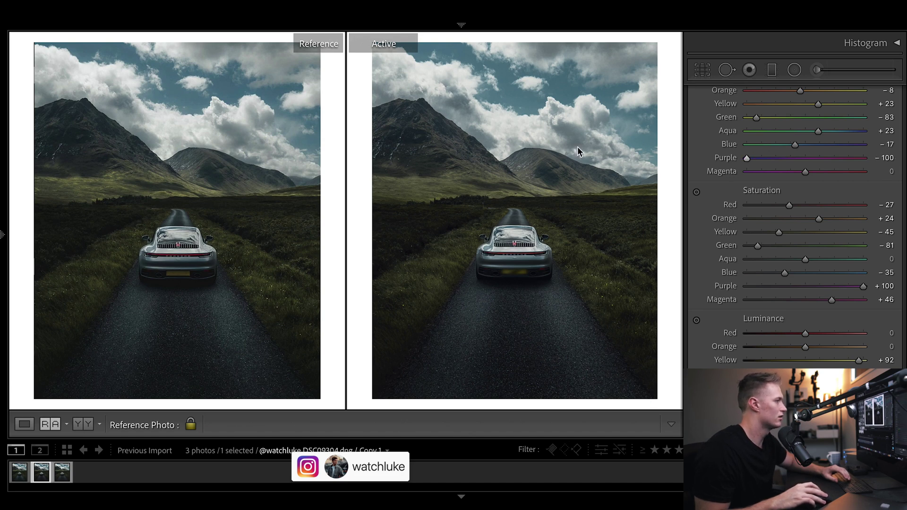
{"action": "scroll", "coordinate": [735, 198], "scroll_direction": "up", "scroll_amount": 3}
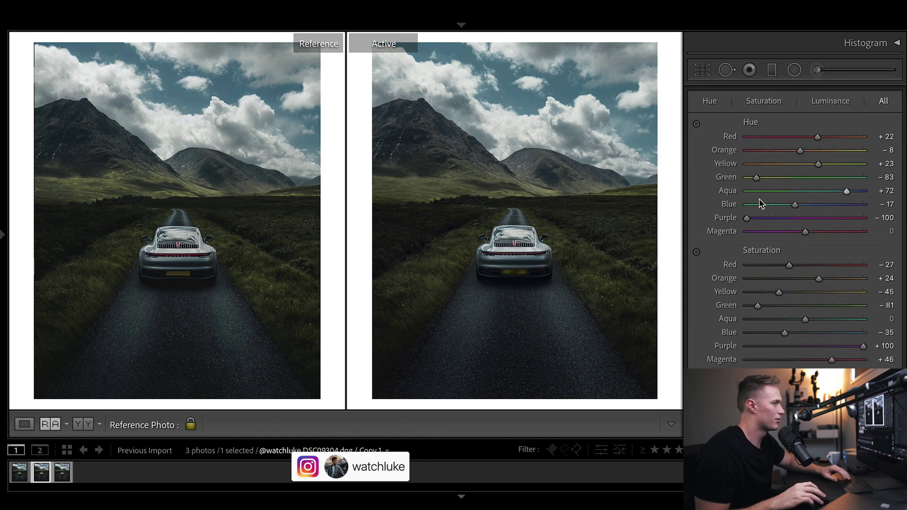
{"action": "left_click_drag", "start_coordinate": [818, 191], "coordinate": [826, 196]}
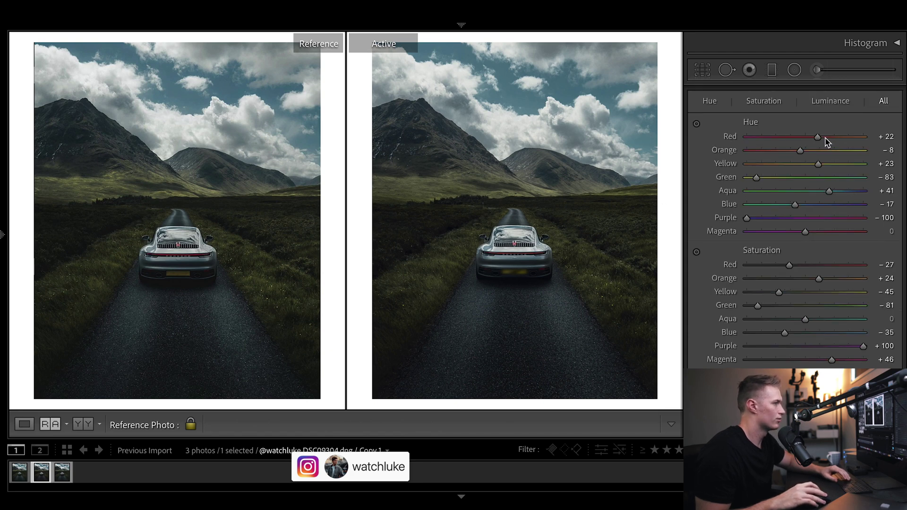
{"action": "mouse_move", "coordinate": [825, 137]}
{"action": "left_mouse_down"}
{"action": "mouse_move", "coordinate": [737, 137]}
{"action": "mouse_move", "coordinate": [821, 137]}
{"action": "left_mouse_up"}
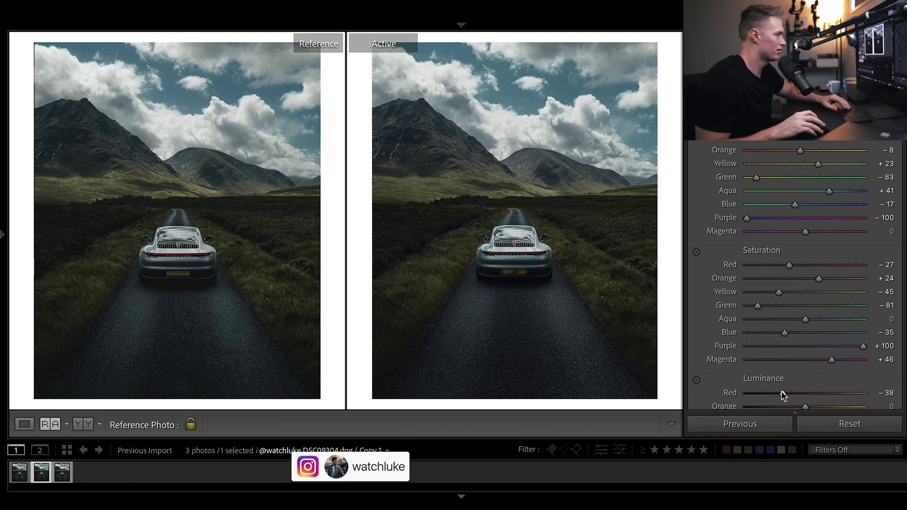
Step: Lower Red luminance from +100 to −23
{"action": "left_click_drag", "start_coordinate": [836, 393], "coordinate": [785, 394]}
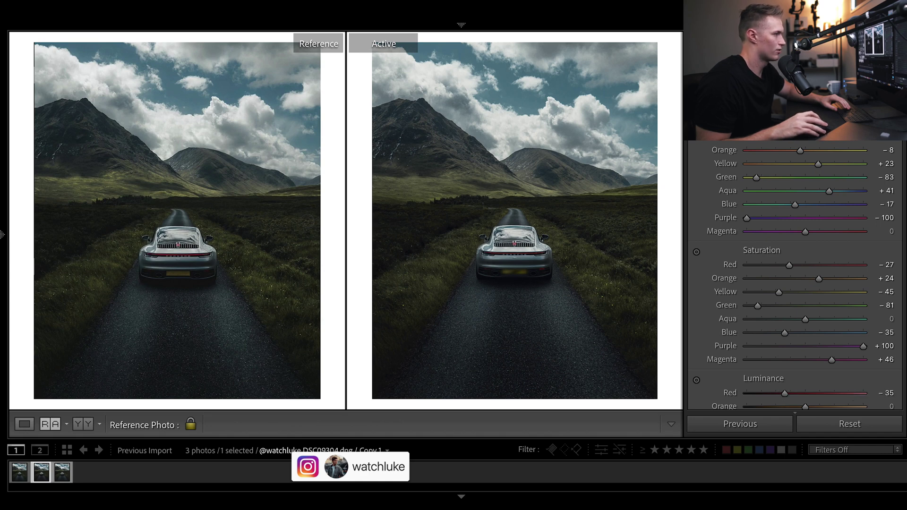
{"action": "scroll", "coordinate": [805, 147], "scroll_direction": "down", "scroll_amount": 4}
{"action": "left_click_drag", "start_coordinate": [784, 233], "coordinate": [792, 235]}
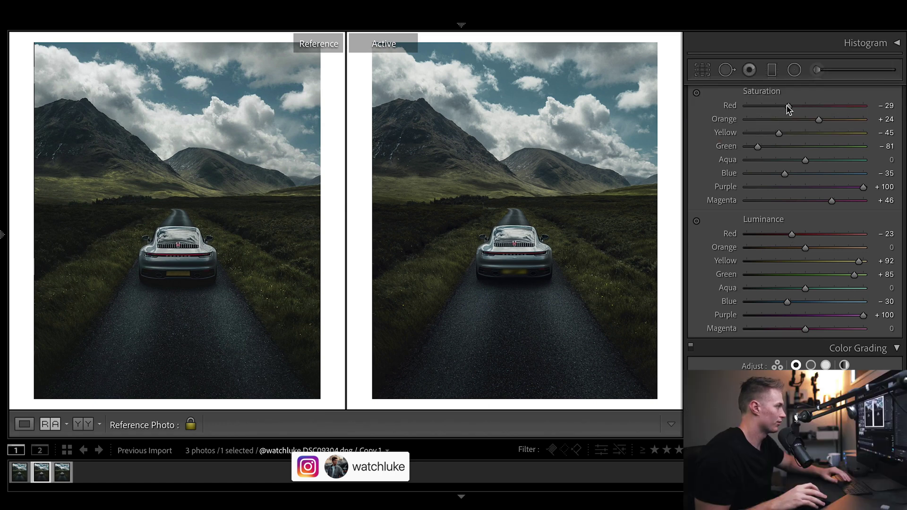
{"action": "scroll", "coordinate": [875, 237], "scroll_direction": "up", "scroll_amount": 6}
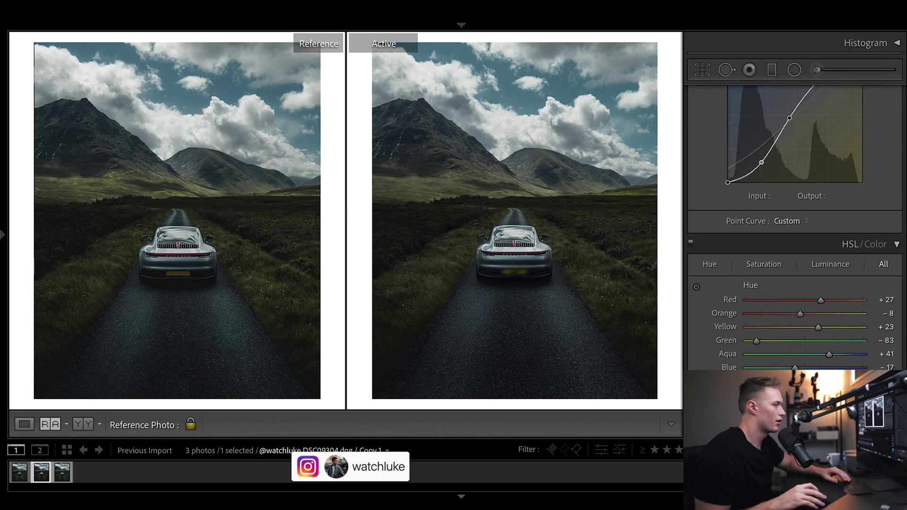
{"action": "scroll", "coordinate": [795, 212], "scroll_direction": "down", "scroll_amount": 4}
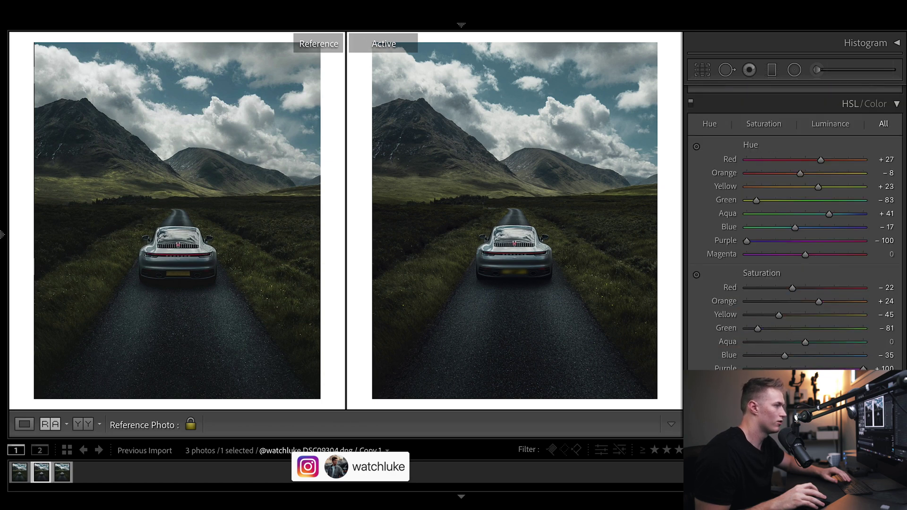
{"action": "scroll", "coordinate": [795, 236], "scroll_direction": "up", "scroll_amount": 1}
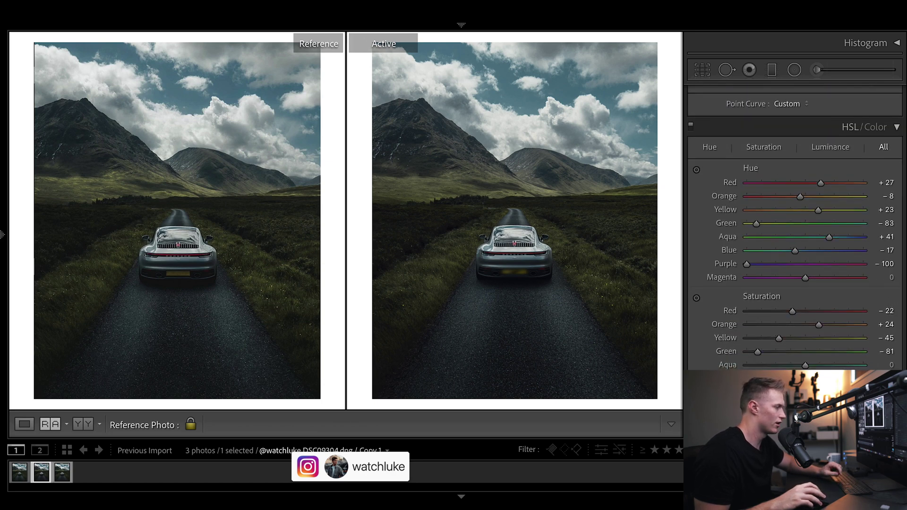
Step: Compare original and graded versions, resetting Exposure to 0.00, ending on the unedited original
{"action": "key", "text": "ctrl+shift+r"}
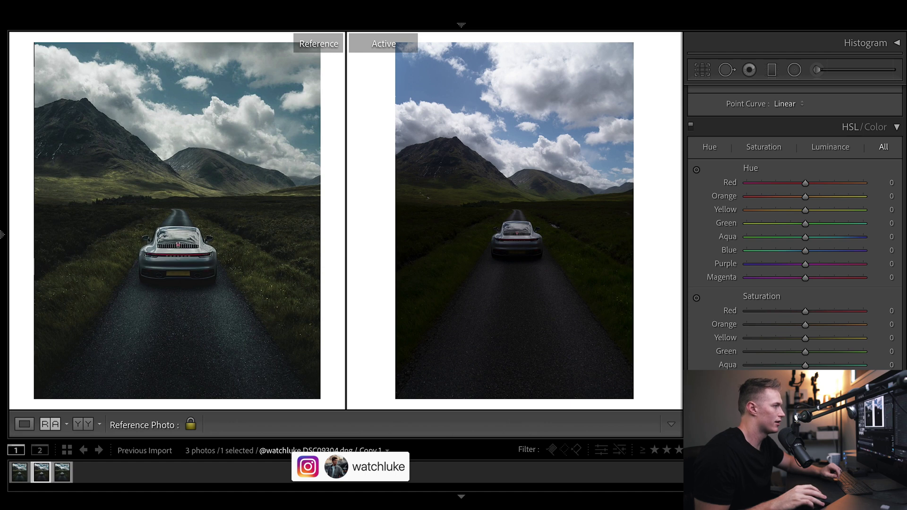
{"action": "scroll", "coordinate": [816, 208], "scroll_direction": "up", "scroll_amount": 10}
{"action": "left_click_drag", "start_coordinate": [803, 225], "coordinate": [815, 225]}
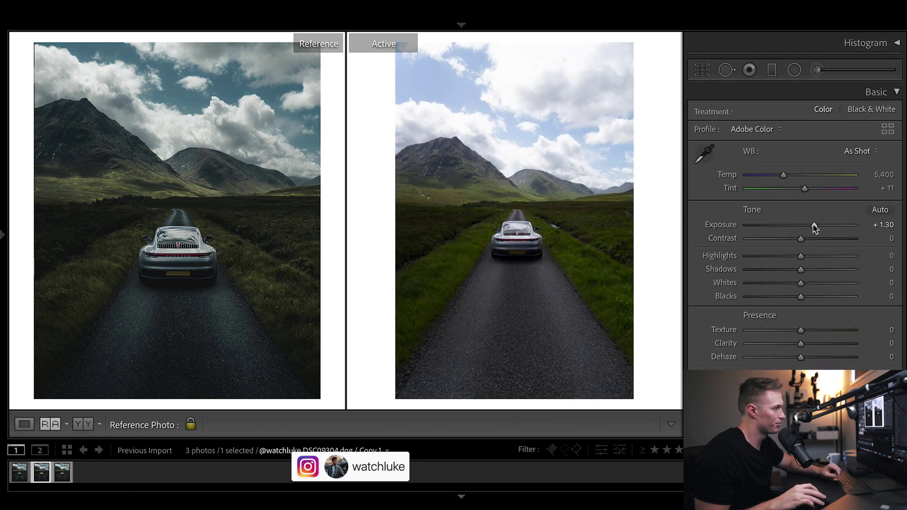
{"action": "double_click", "coordinate": [814, 225]}
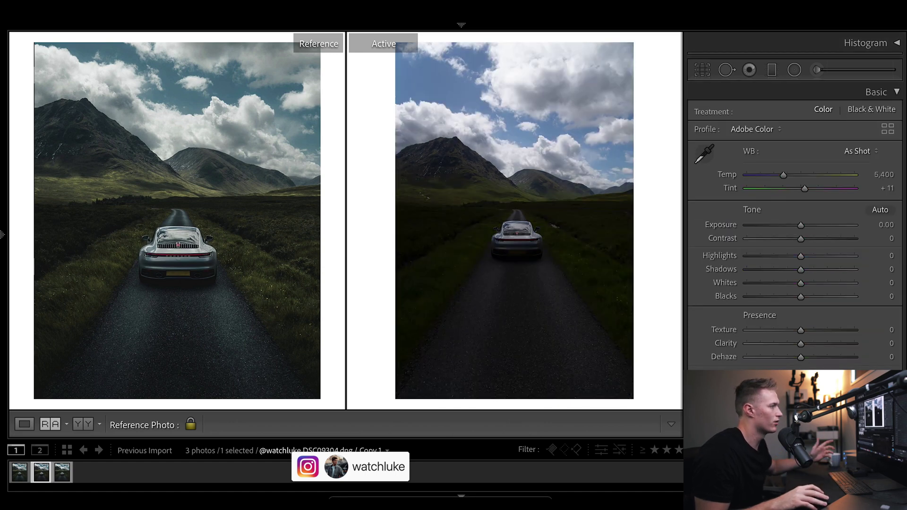
{"action": "key", "text": "ctrl+shift+v"}
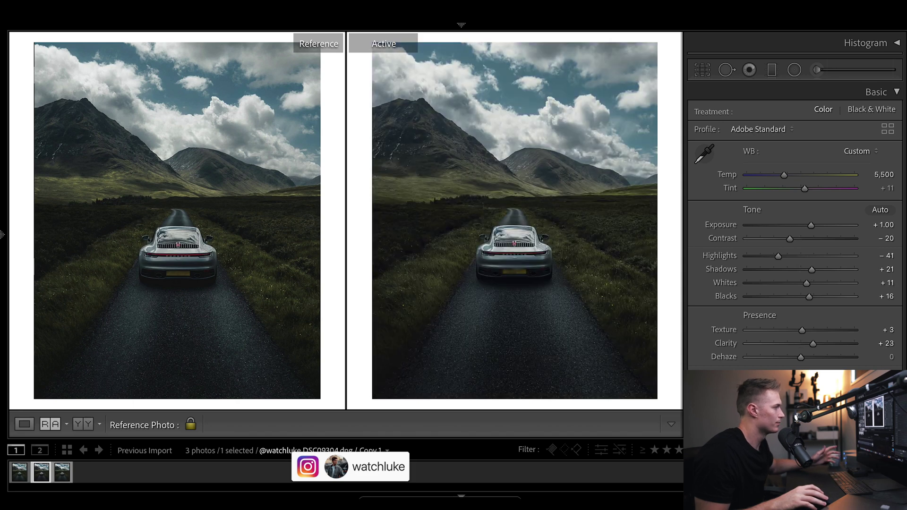
{"action": "key", "text": "ctrl+z"}
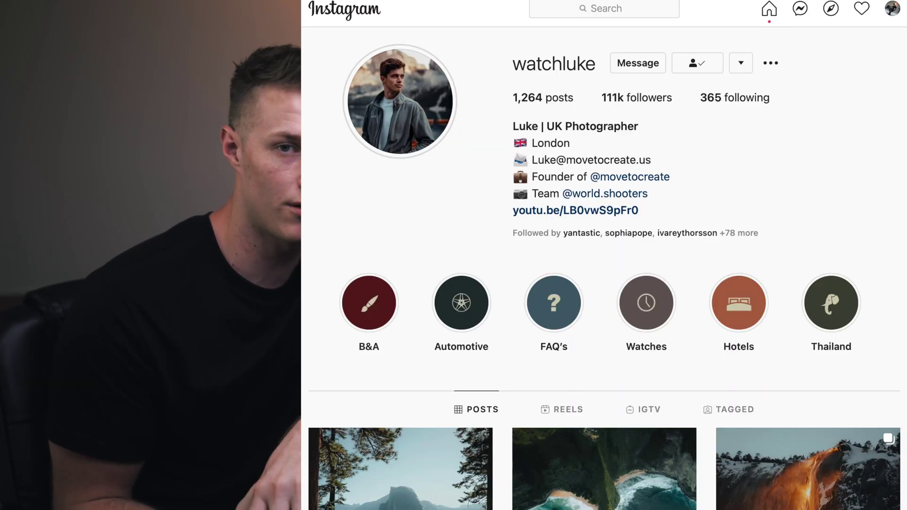
Step: Scroll the photographer's Instagram profile down to the grid of landscape posts
{"action": "scroll", "coordinate": [604, 264], "scroll_direction": "down", "scroll_amount": 4}
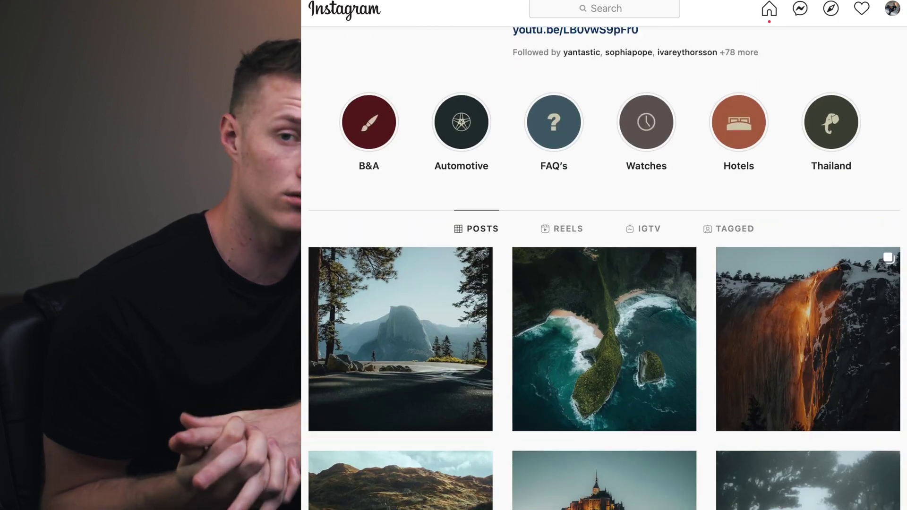